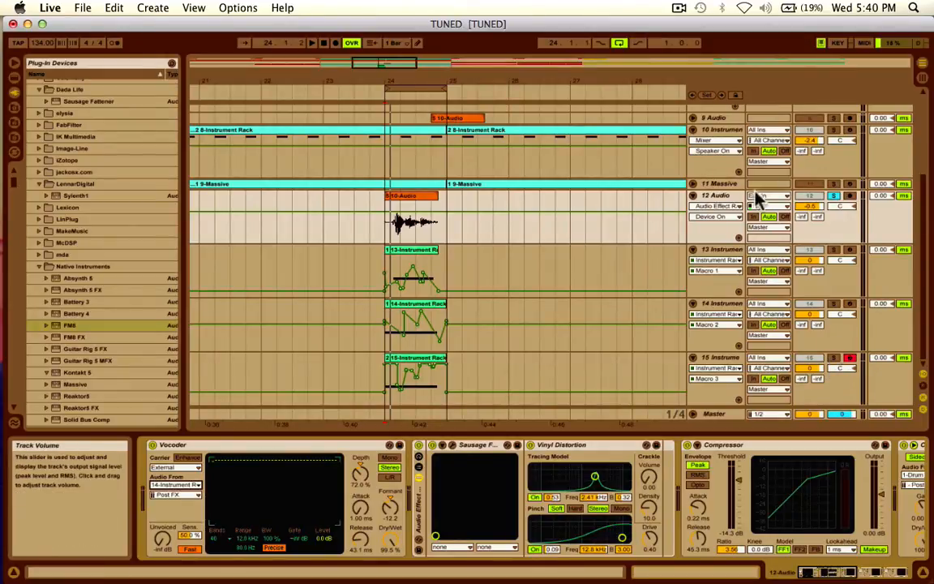
Play the looped bar on the soloed 12 Audio track to compare its Vocoder switched off and on
click(408, 253)
click(492, 201)
key(space)
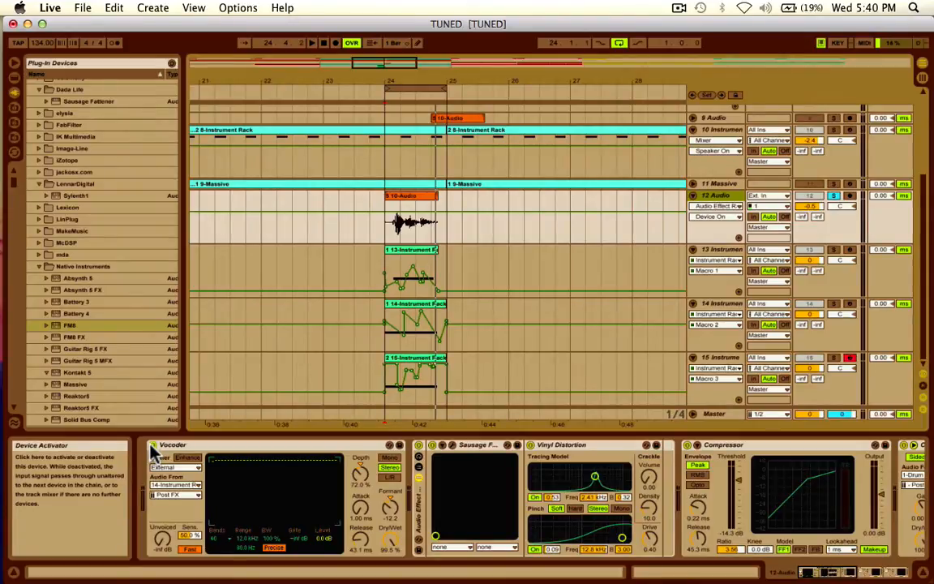
click(152, 445)
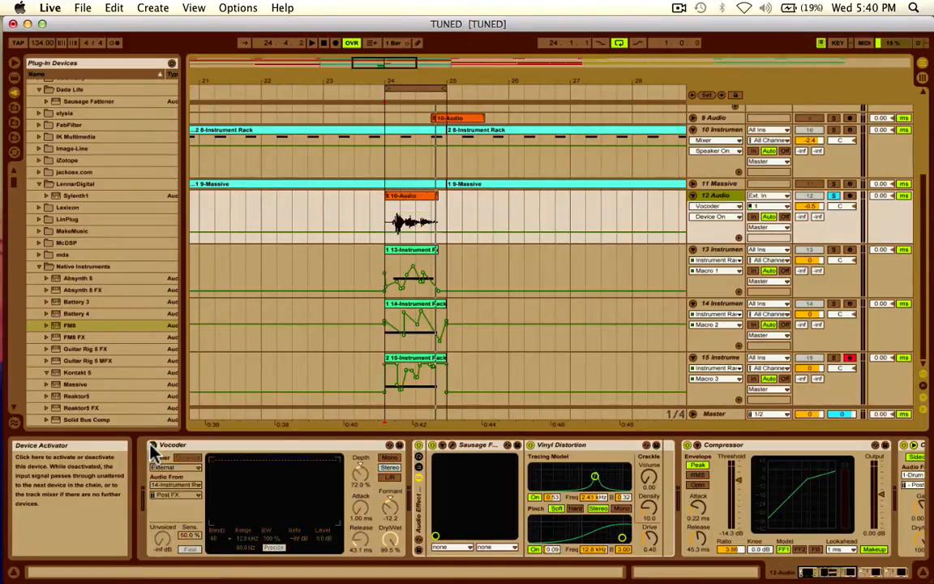
key(space)
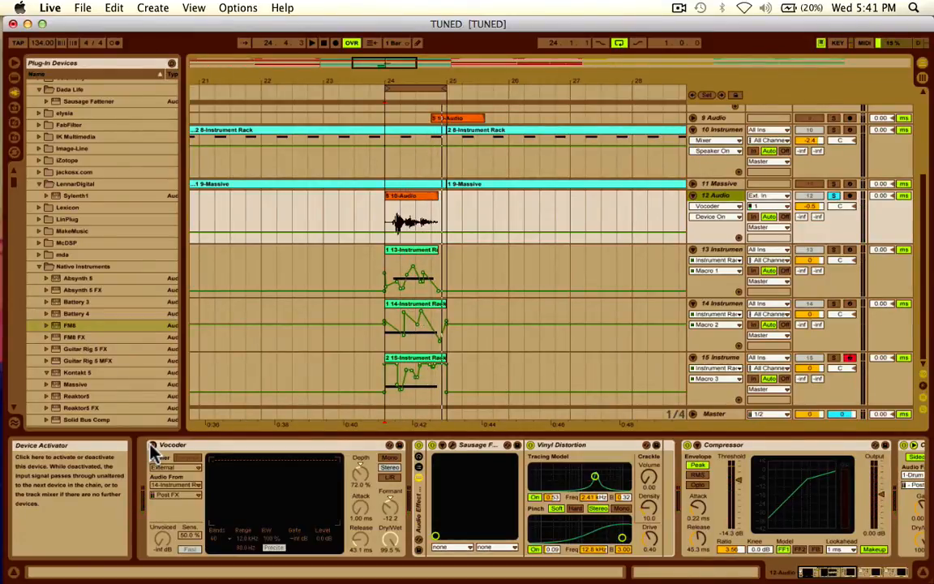
click(152, 446)
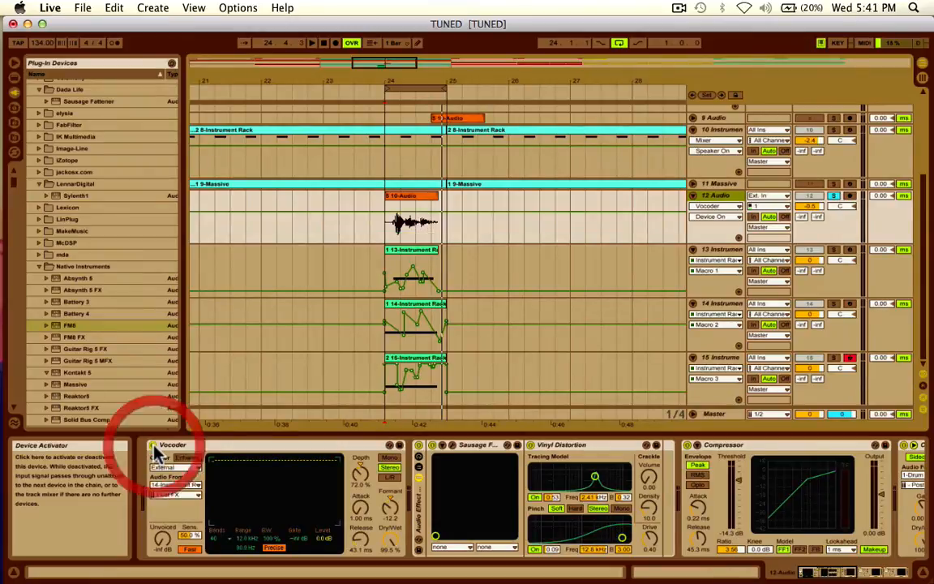
key(space)
key(space)
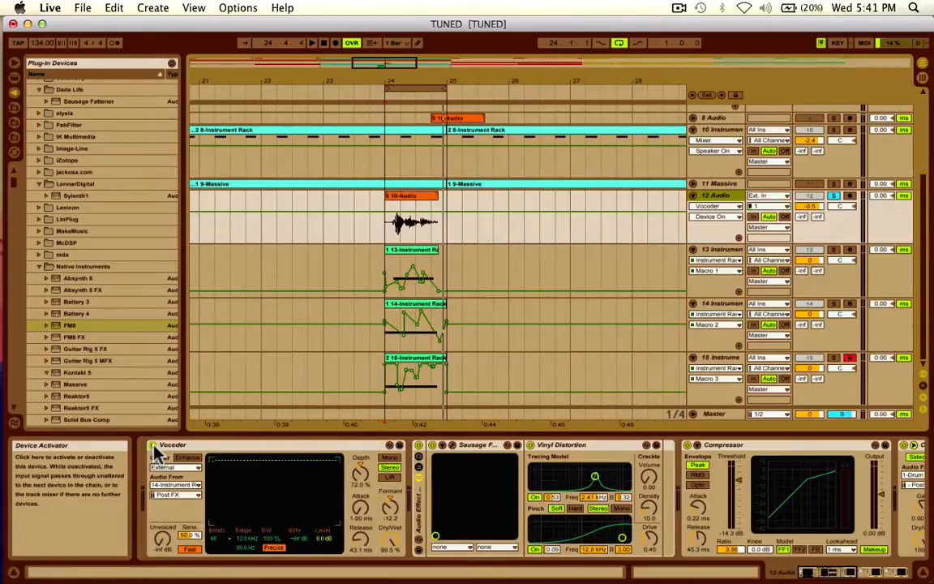
Audition the Vocoder with 13-Instrument Rack as its external source, switch the source to 15-Instrument Rack and play the loop
click(184, 480)
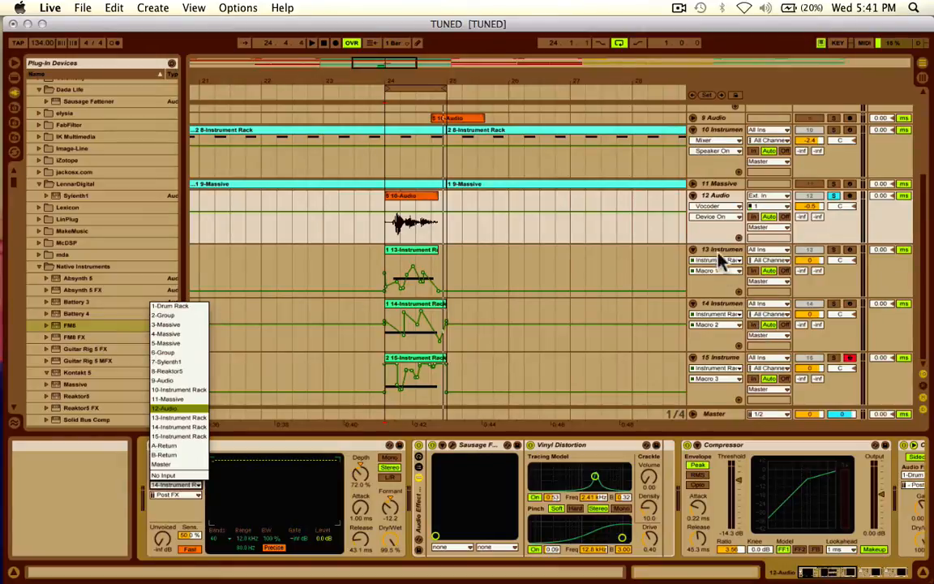
click(185, 418)
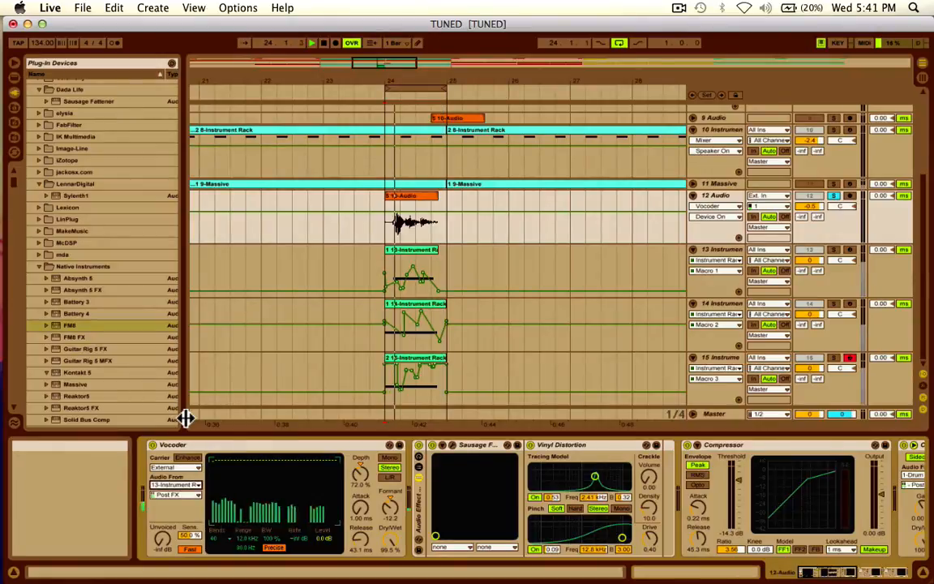
click(178, 484)
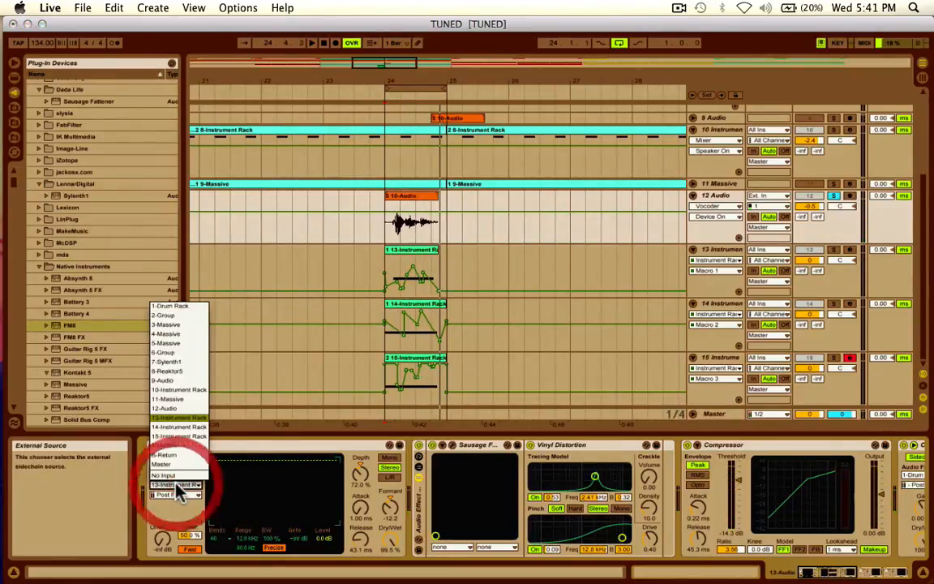
click(186, 437)
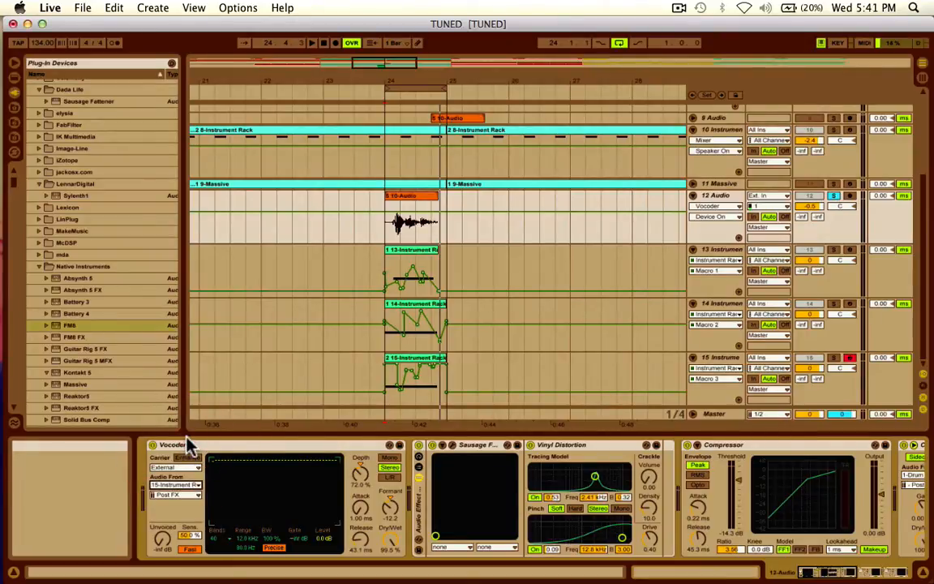
key(space)
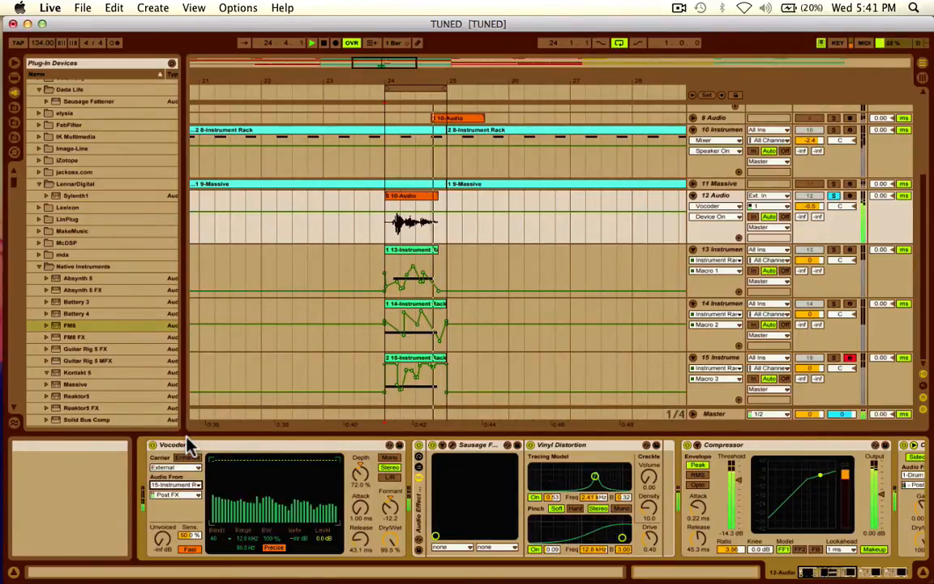
key(space)
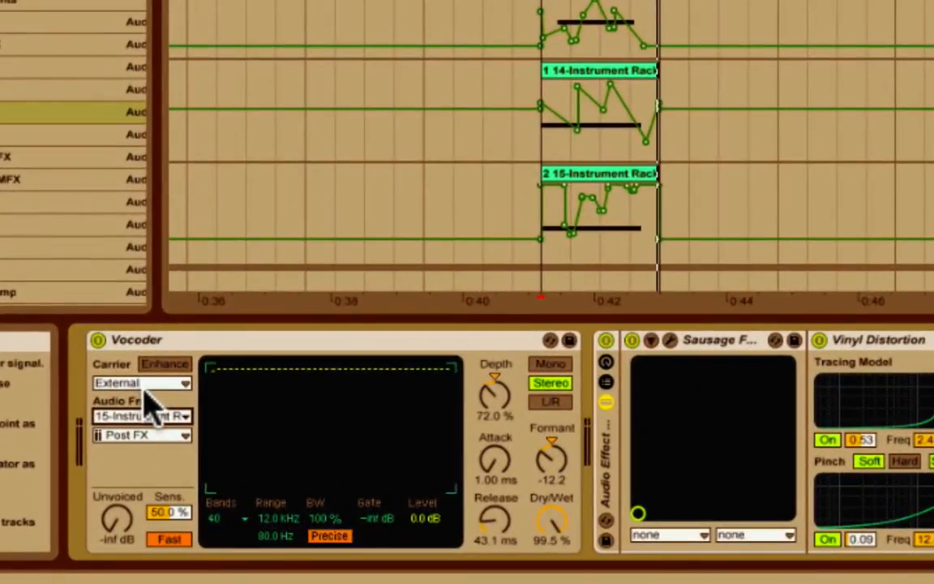
Show the Vocoder's carrier types and source track list, keeping External as the carrier
click(143, 384)
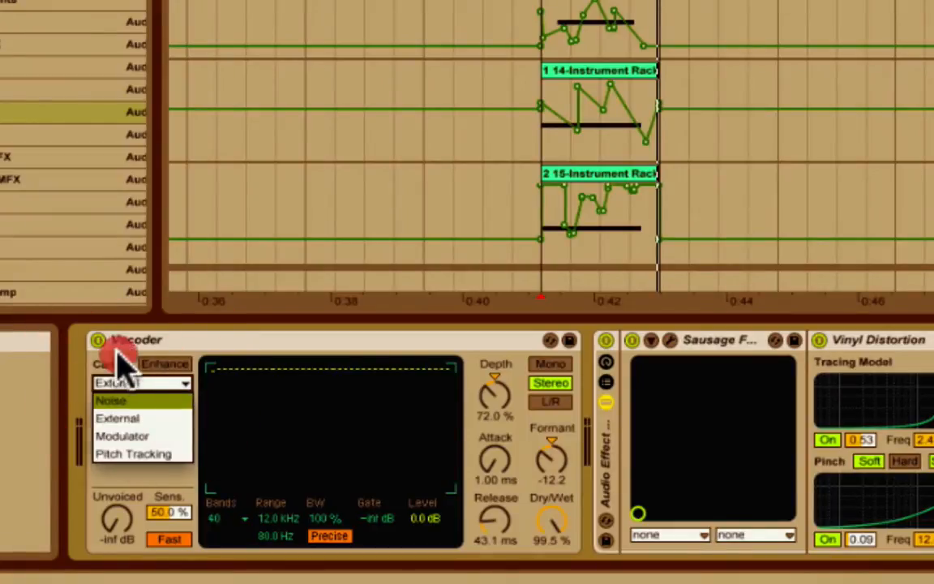
click(125, 416)
click(128, 418)
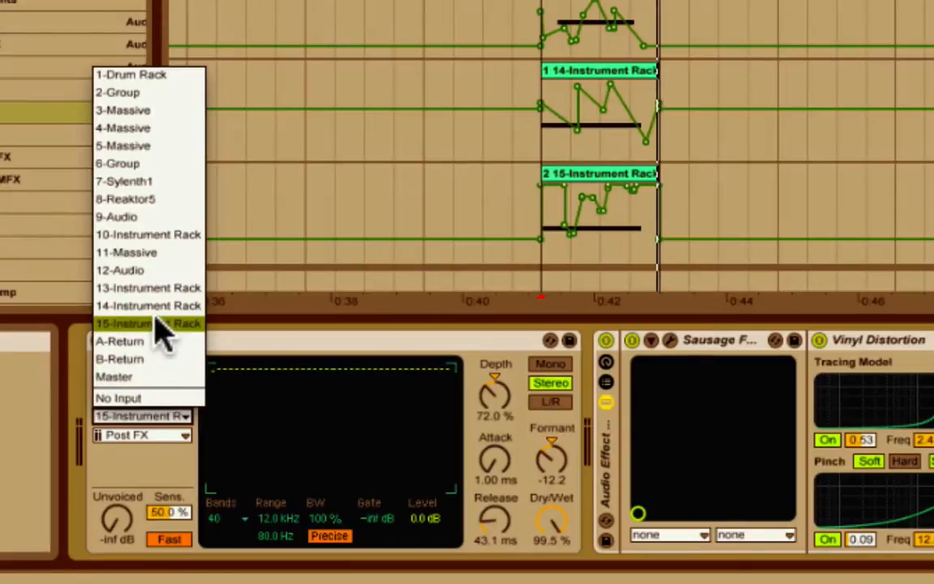
click(250, 262)
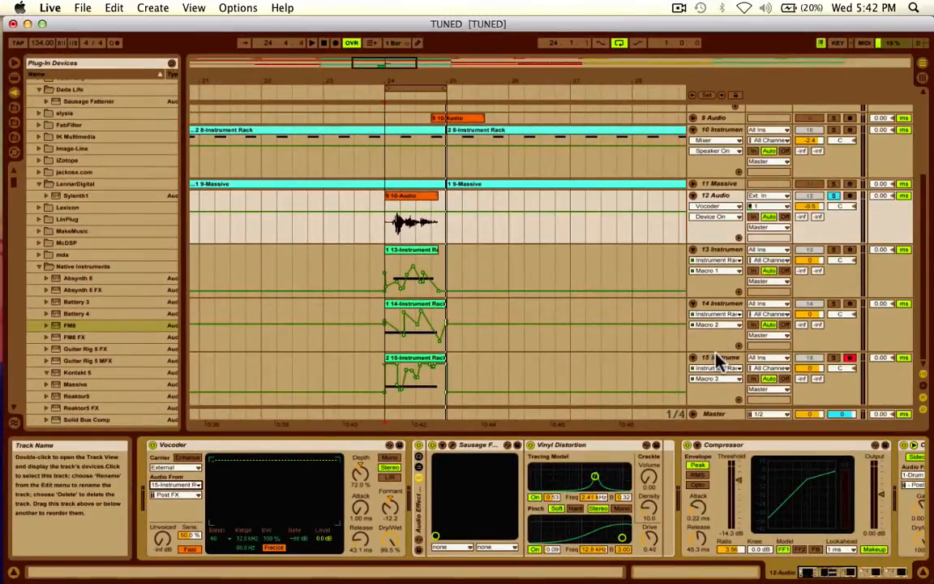
Inspect instrument tracks 15 and 13, and solo tracks 13, 14 and 15 in turn to hear each carrier sound
click(715, 359)
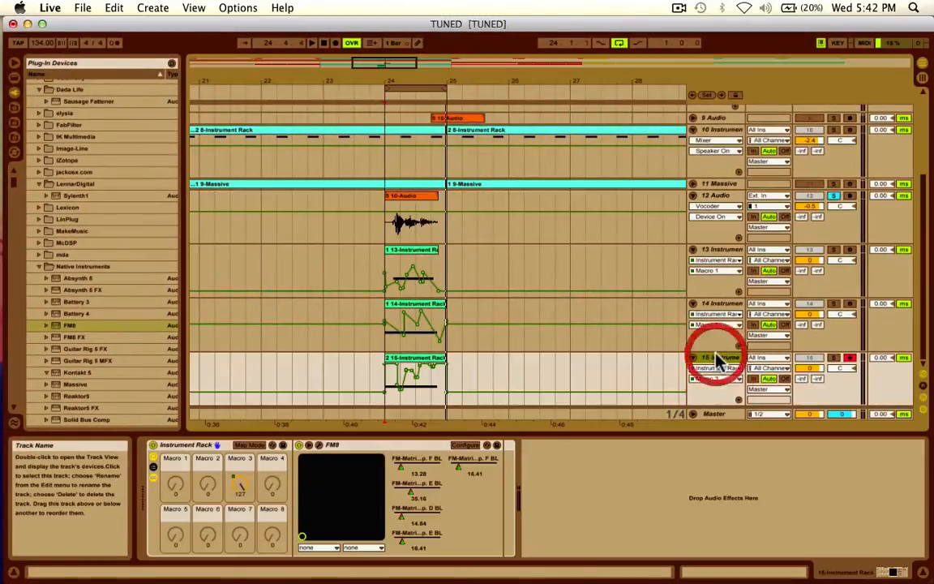
click(715, 250)
click(835, 250)
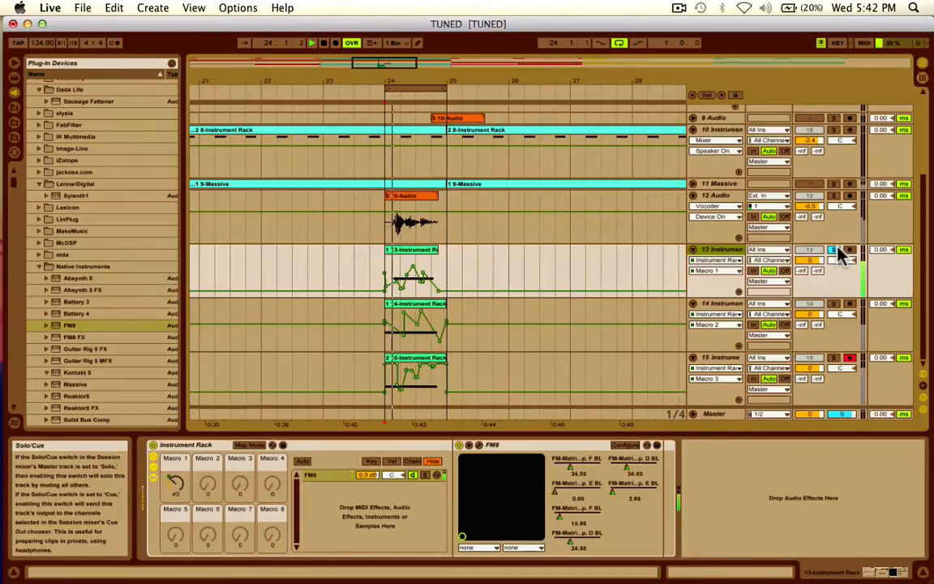
click(834, 303)
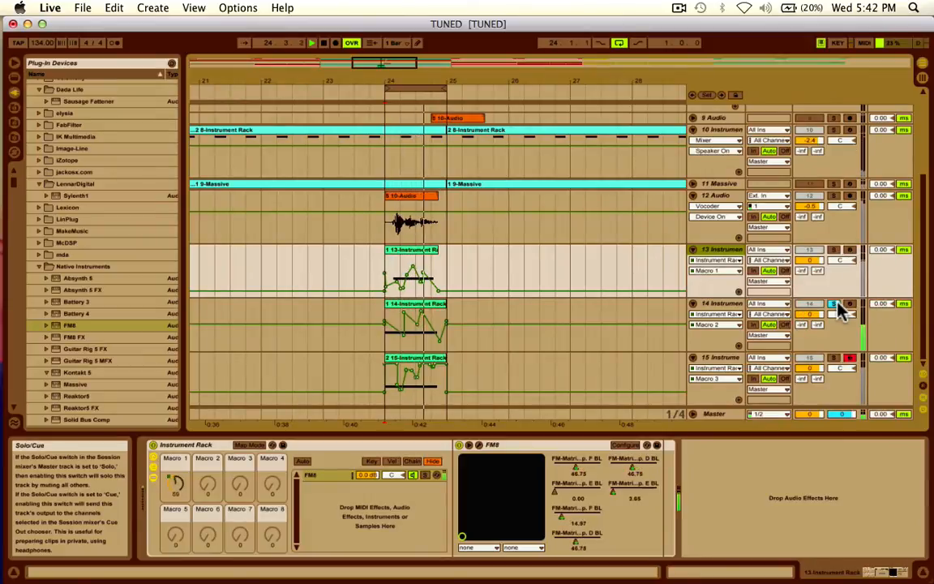
click(834, 357)
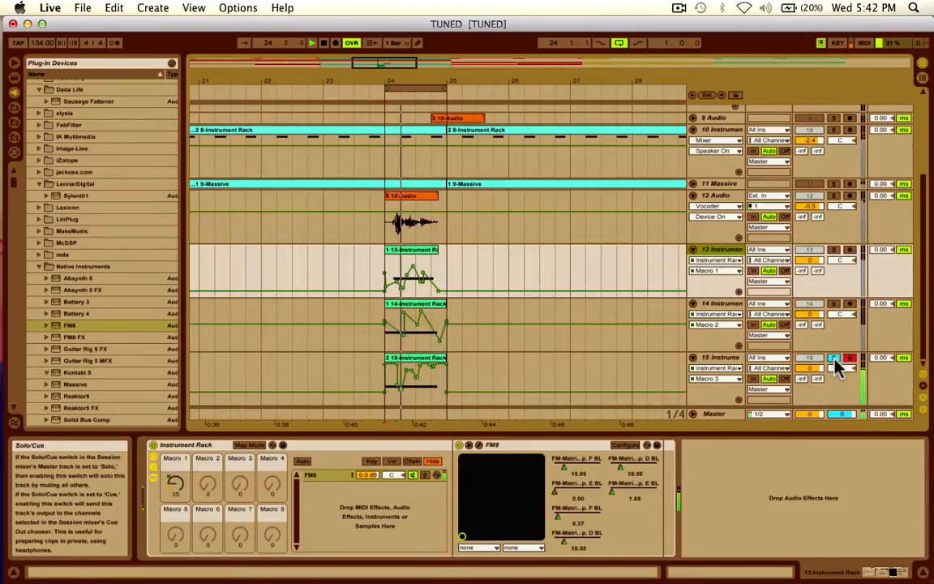
Duplicate instrument track 15 and delete the Instrument Rack from the copy, track 16
click(715, 359)
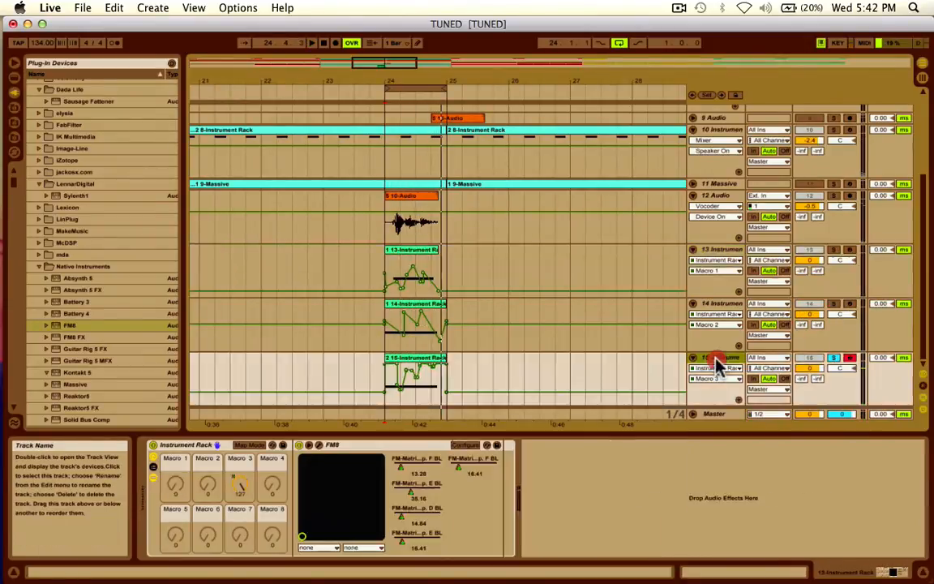
key(super+d)
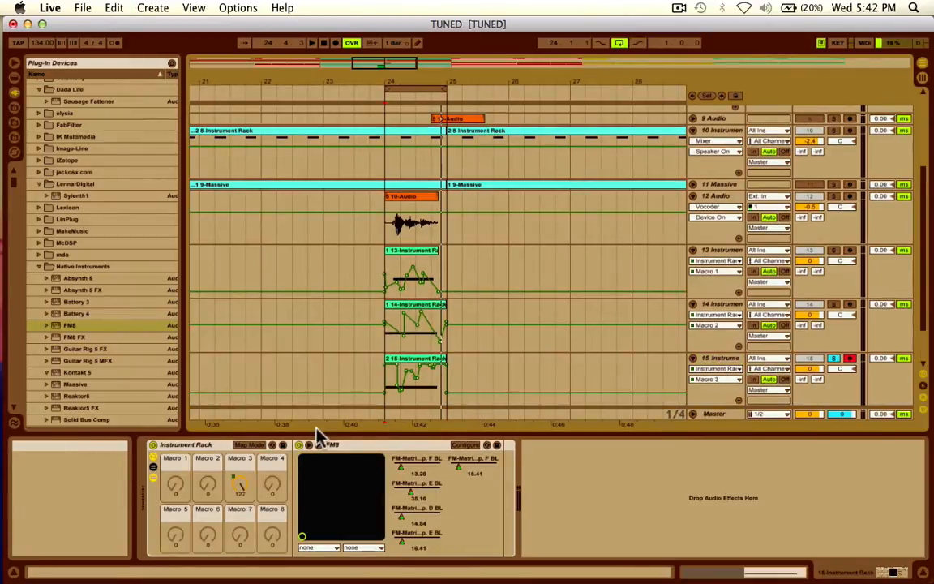
scroll(721, 371, down, 1)
click(719, 356)
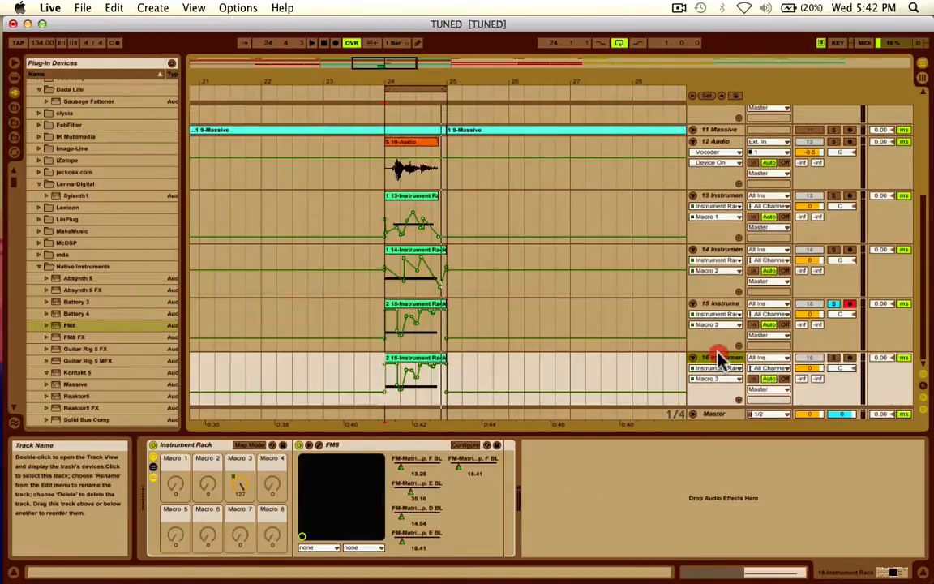
click(195, 445)
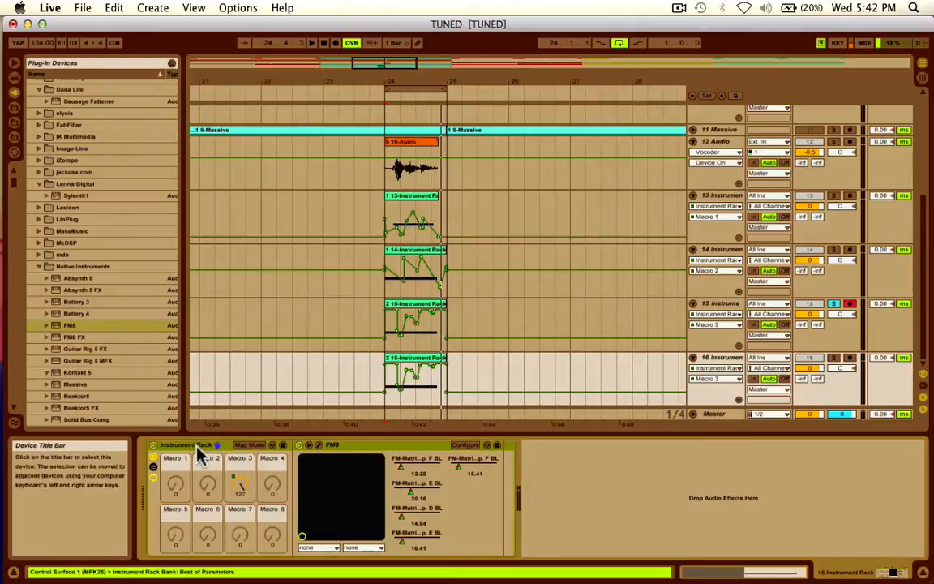
key(Delete)
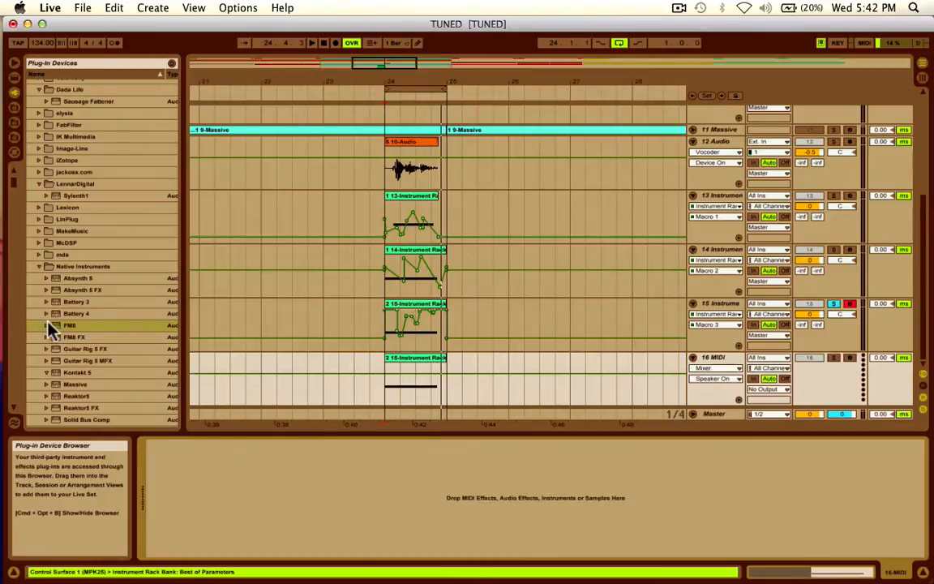
Load a fresh FM8 instrument onto track 16, and arm and solo the track
drag(47, 325, 212, 480)
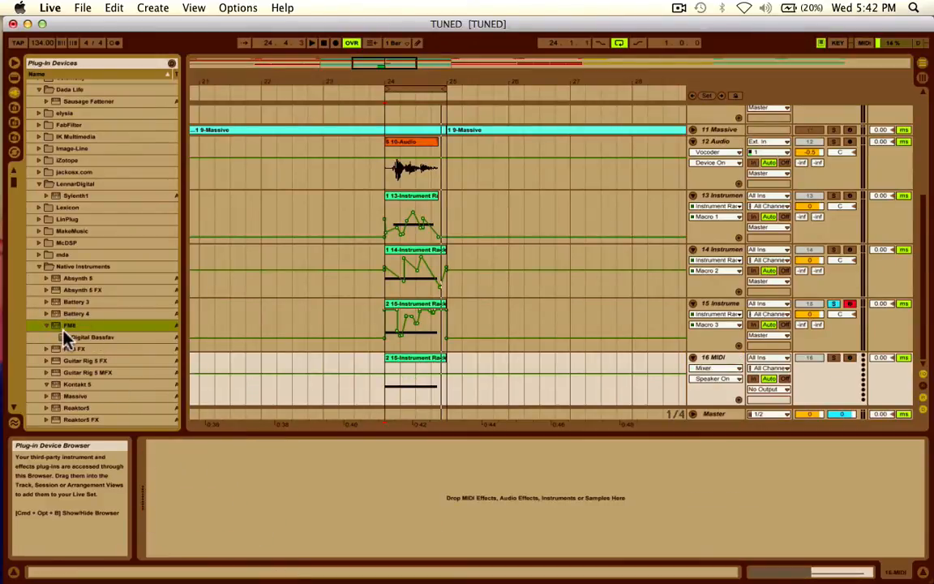
drag(54, 328, 215, 487)
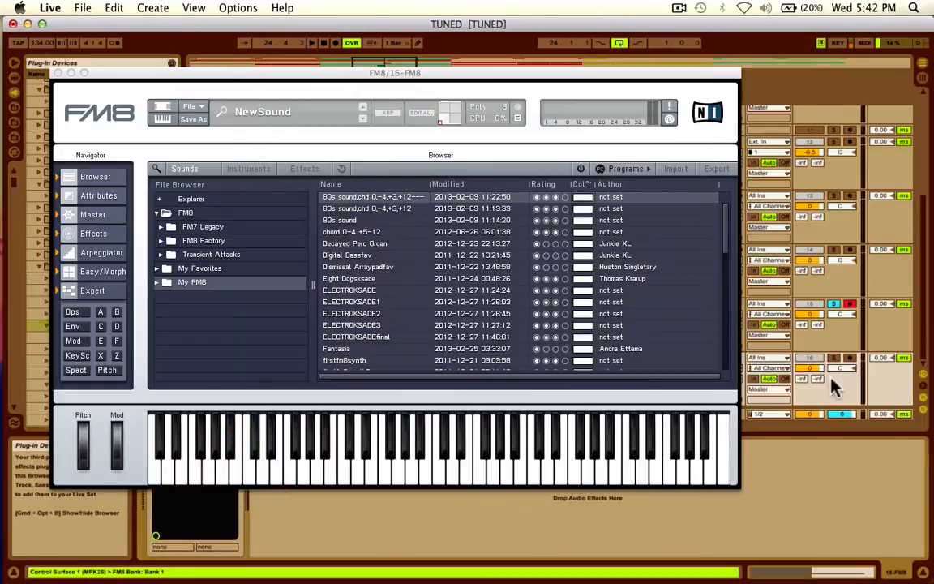
click(849, 357)
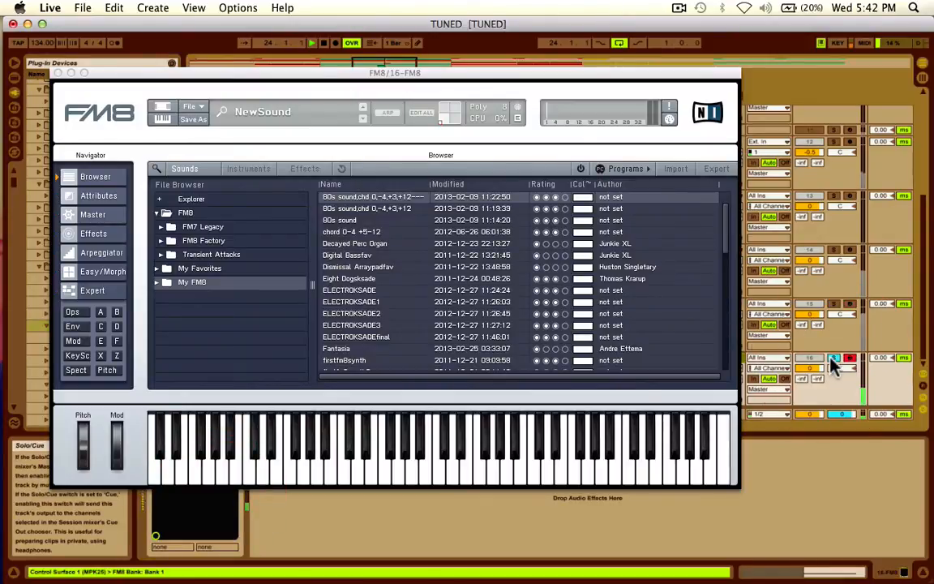
Open FM8's Ops page, turn on operator E and route it into operator F with an amount of 20
click(191, 106)
click(72, 312)
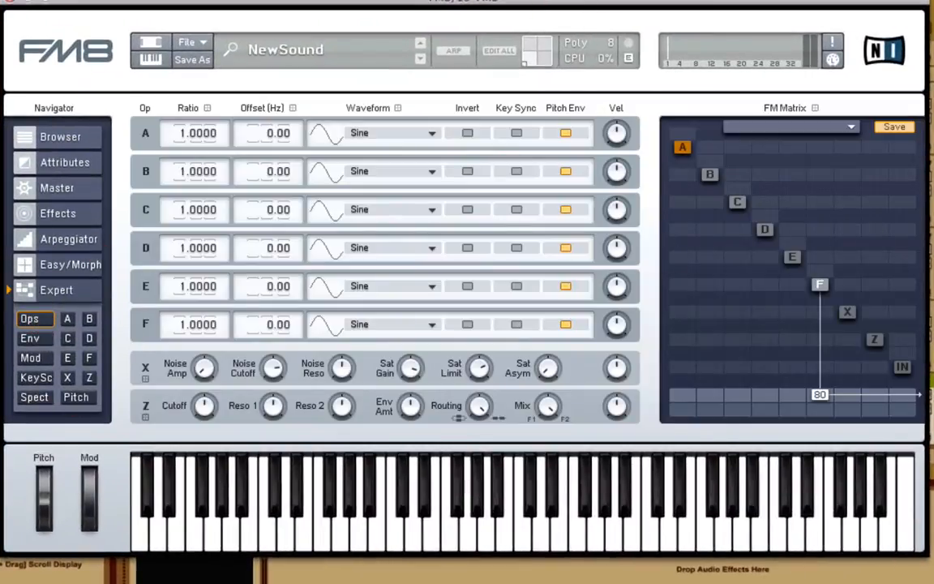
drag(405, 1, 494, 0)
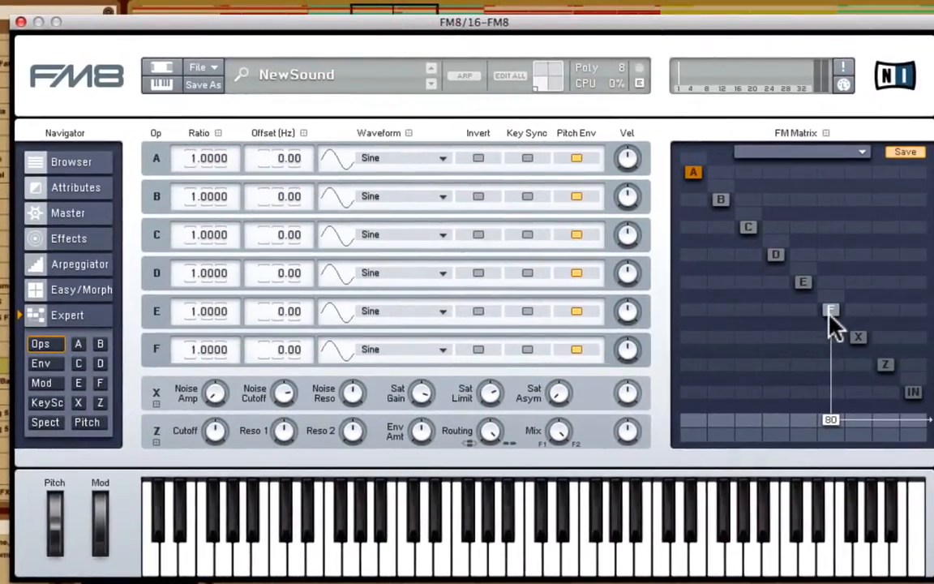
click(872, 304)
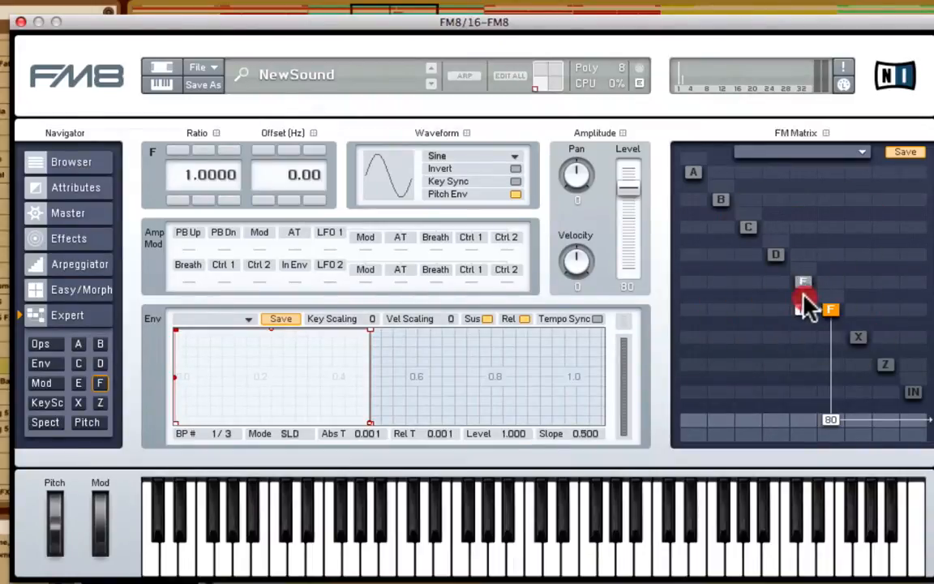
click(802, 285)
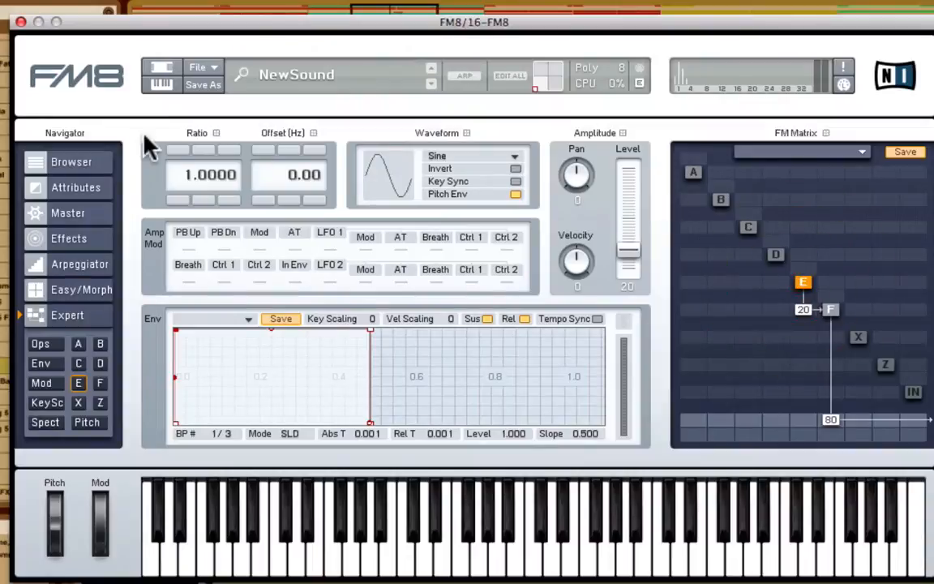
Raise operator E's frequency ratio to 32.0000
click(186, 149)
click(186, 149)
click(185, 149)
click(185, 149)
click(186, 149)
click(185, 149)
click(186, 149)
click(186, 149)
click(186, 149)
click(186, 149)
click(186, 149)
click(186, 149)
click(186, 149)
click(186, 149)
click(186, 149)
click(186, 149)
click(185, 149)
click(186, 149)
click(186, 149)
click(185, 150)
click(186, 149)
click(186, 149)
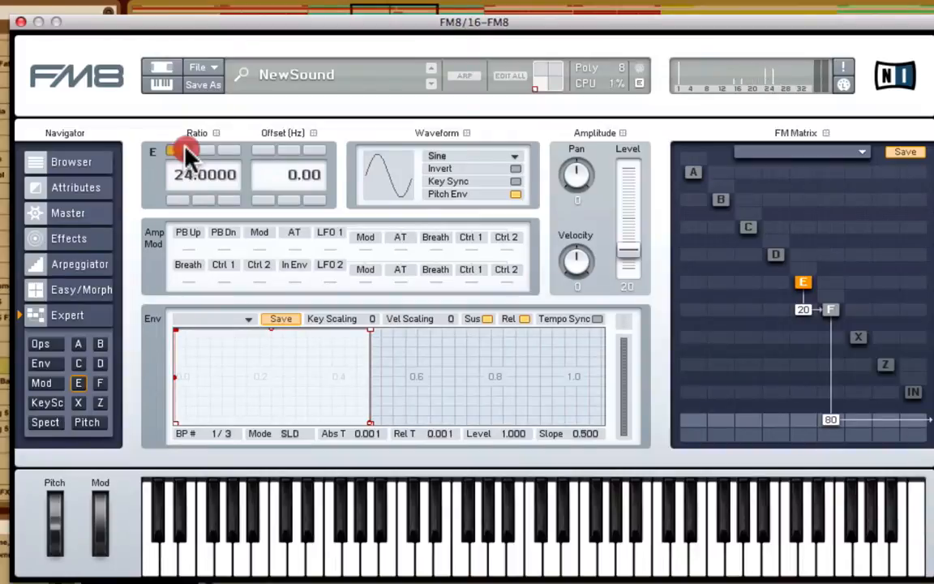
click(186, 149)
click(186, 149)
click(186, 149)
click(186, 149)
click(185, 149)
click(186, 149)
click(186, 149)
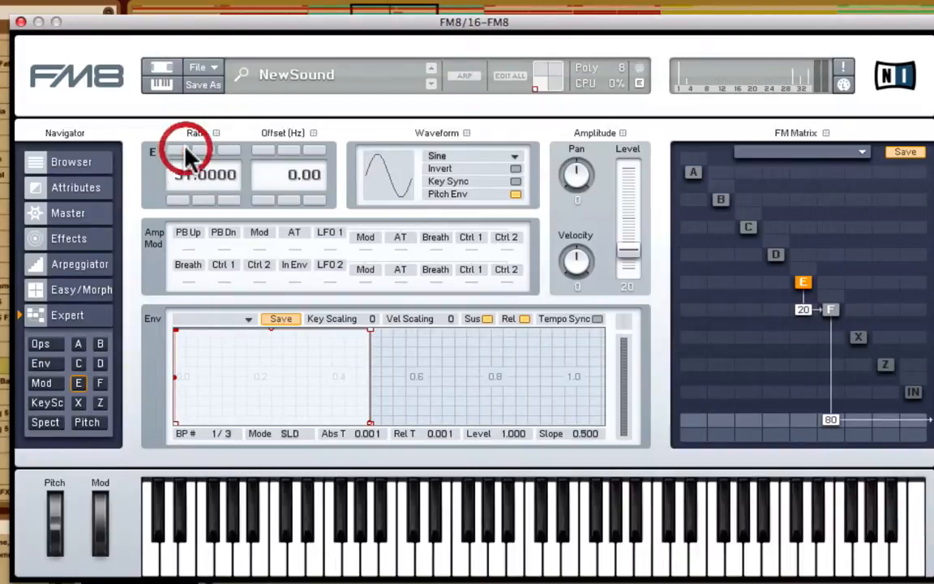
click(186, 151)
Try the 3rd Formant waveform on operator E and settle on 5th Formant
click(466, 156)
click(454, 379)
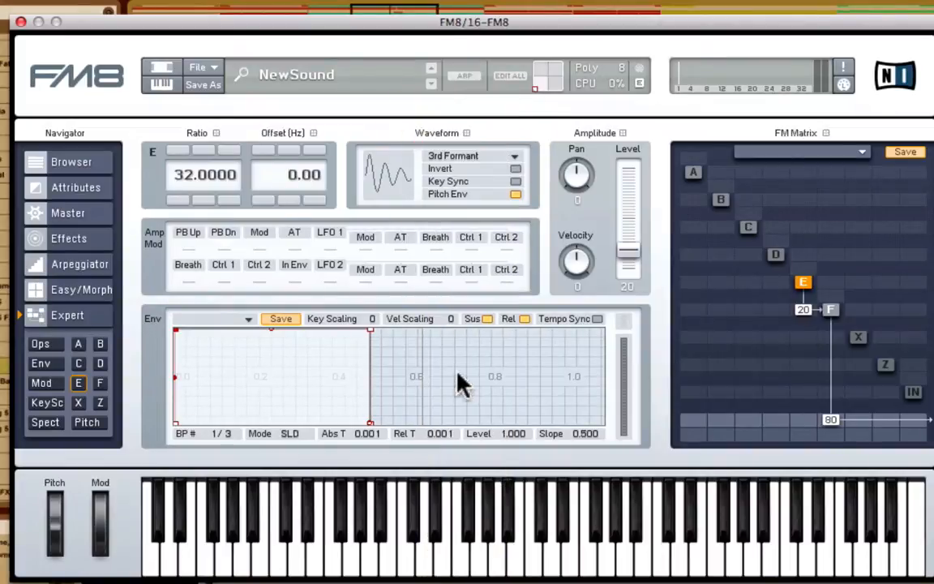
click(480, 156)
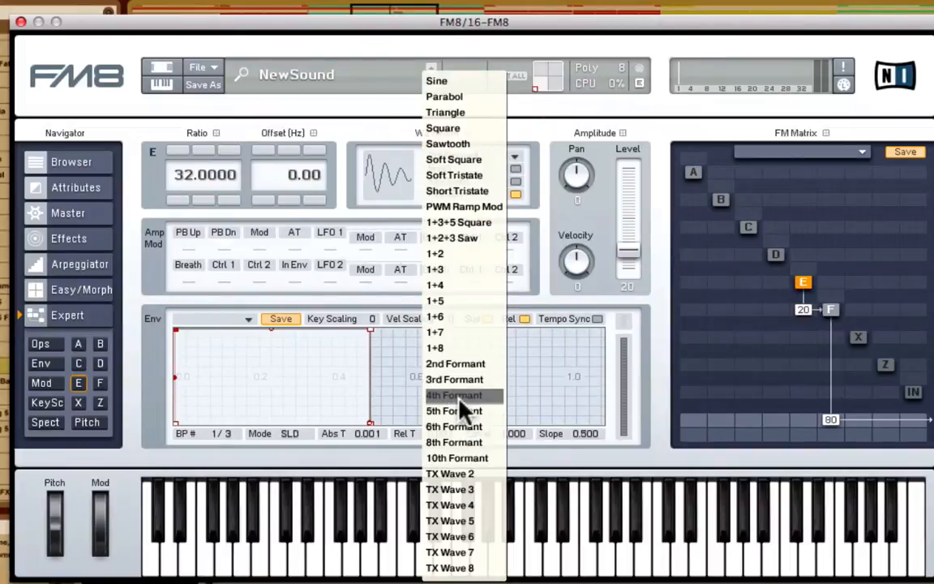
click(475, 411)
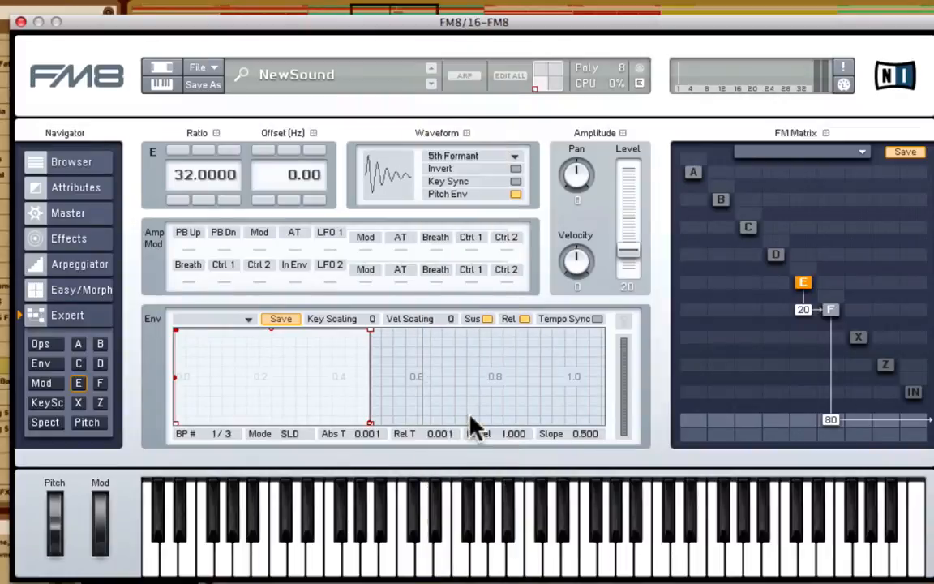
Set operator E's modulation amount into operator F to 19
click(806, 310)
drag(810, 313, 810, 315)
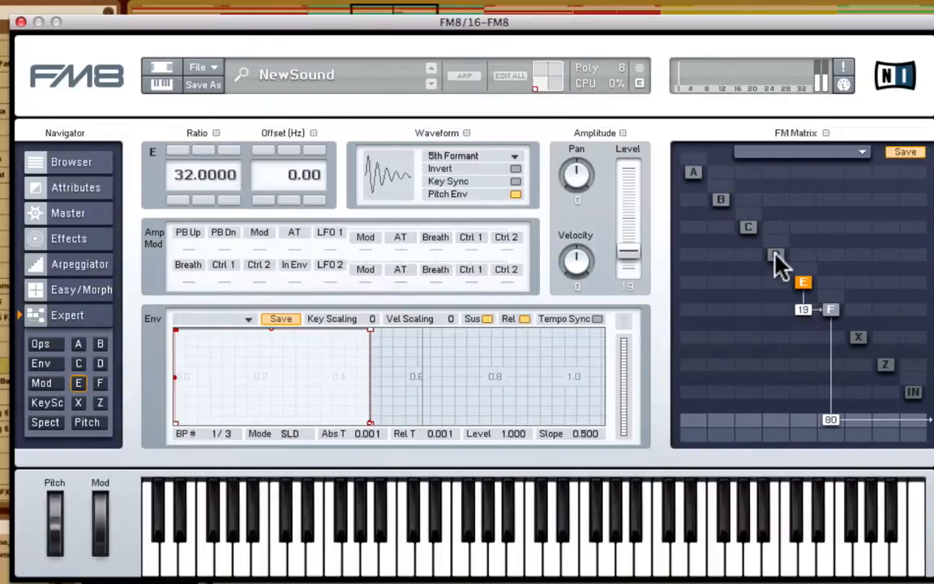
Turn on operator D, try the Sawtooth waveform on it and settle on Triangle
click(774, 254)
click(776, 257)
click(447, 158)
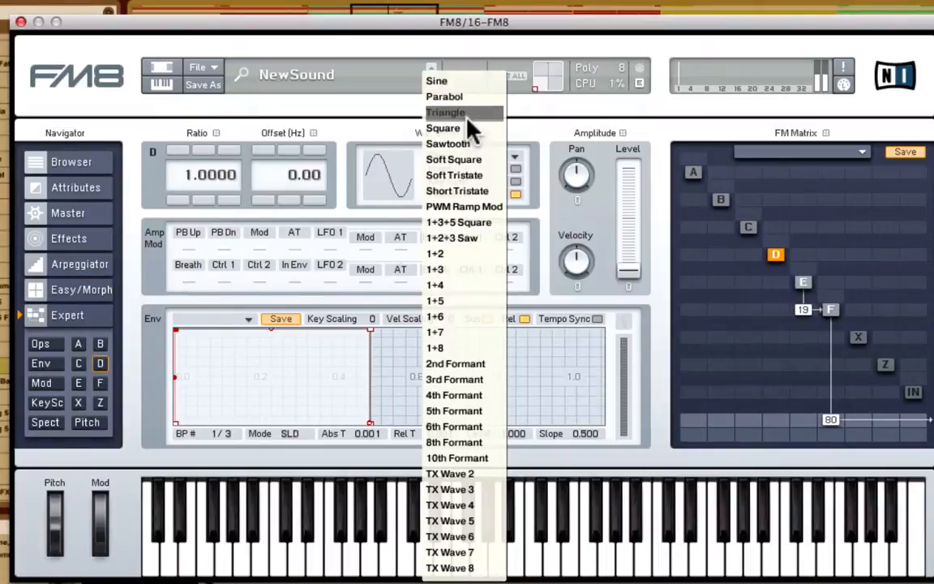
click(467, 145)
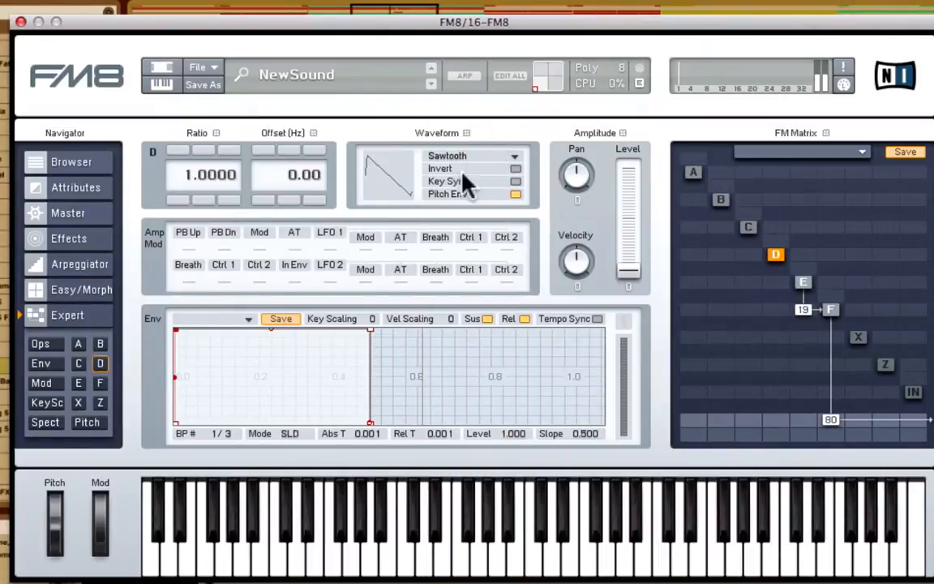
click(462, 159)
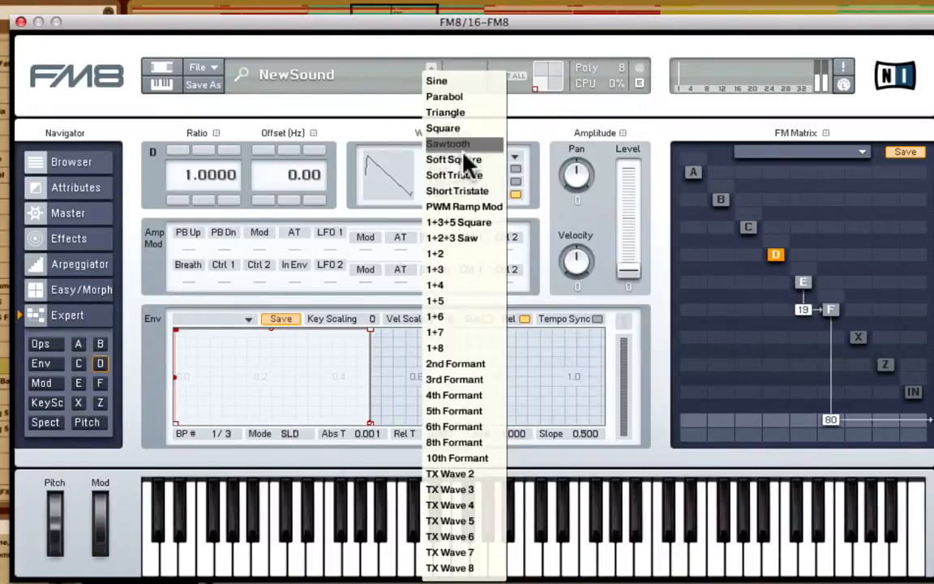
click(496, 114)
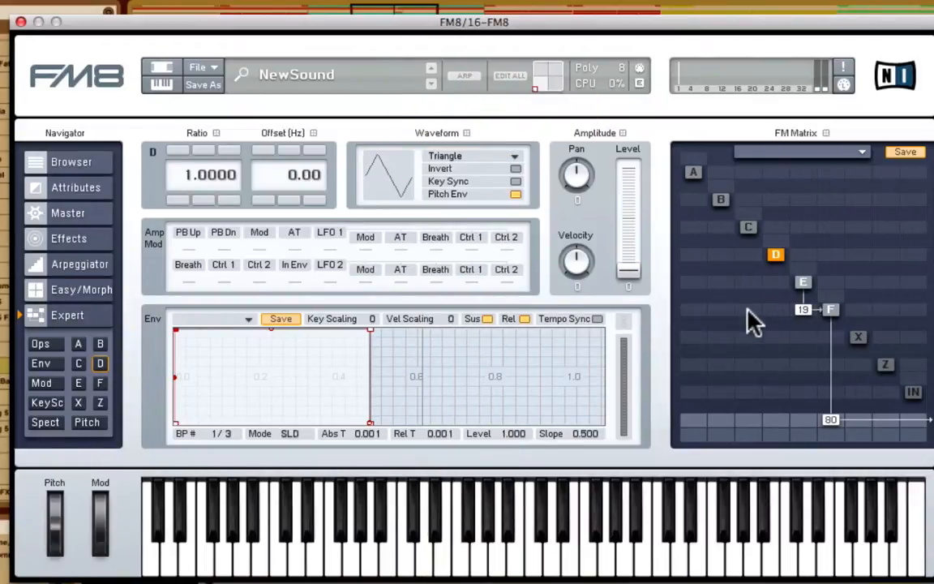
Route operator D into F at 100 and into E at 54, and feed F back into D at 7
mouse_move(776, 308)
mouse_down()
mouse_move(794, 285)
mouse_move(796, 229)
mouse_up()
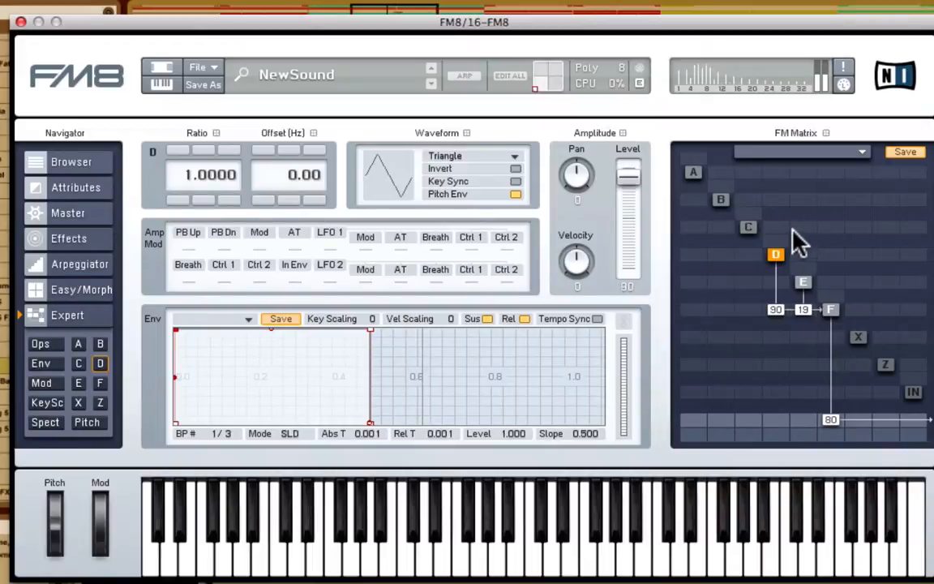
drag(794, 231, 803, 208)
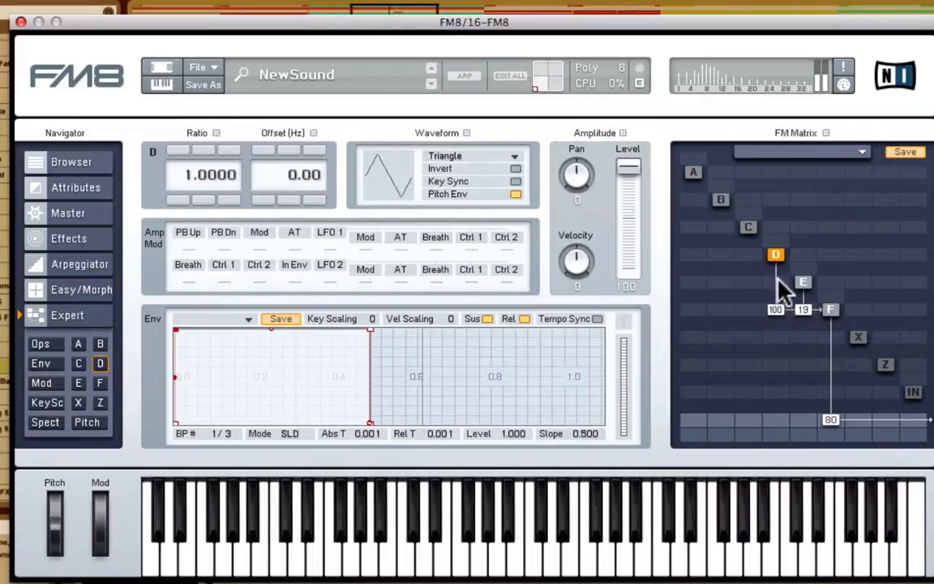
mouse_move(776, 278)
mouse_down()
mouse_move(771, 183)
mouse_move(776, 247)
mouse_move(833, 258)
mouse_move(833, 233)
mouse_move(828, 263)
mouse_up()
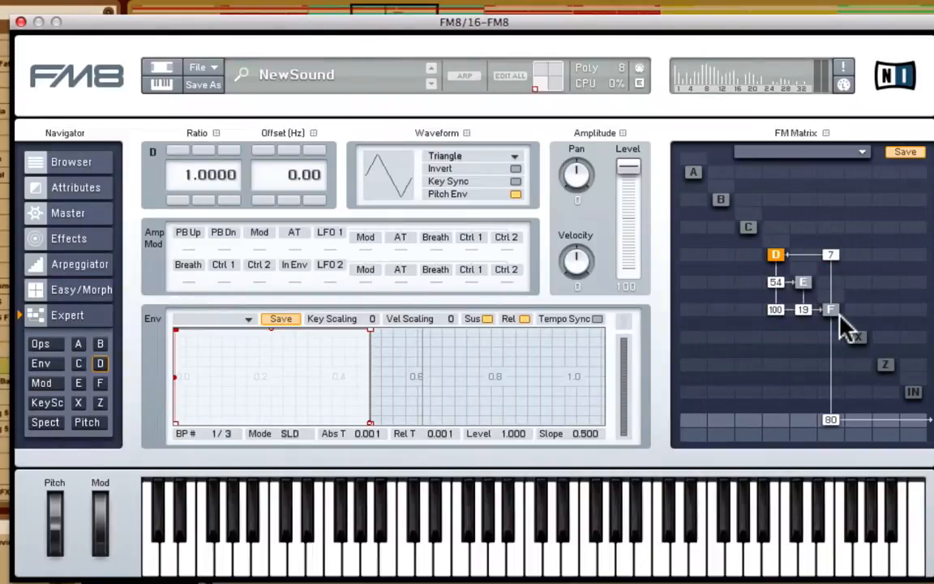
Turn on operator C and set its frequency ratio to 8.0000
click(813, 283)
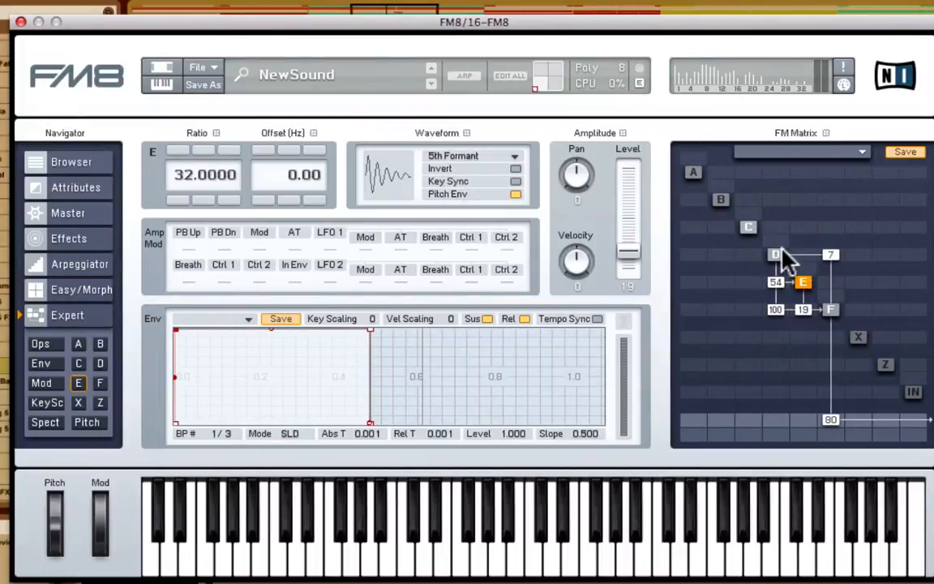
click(747, 228)
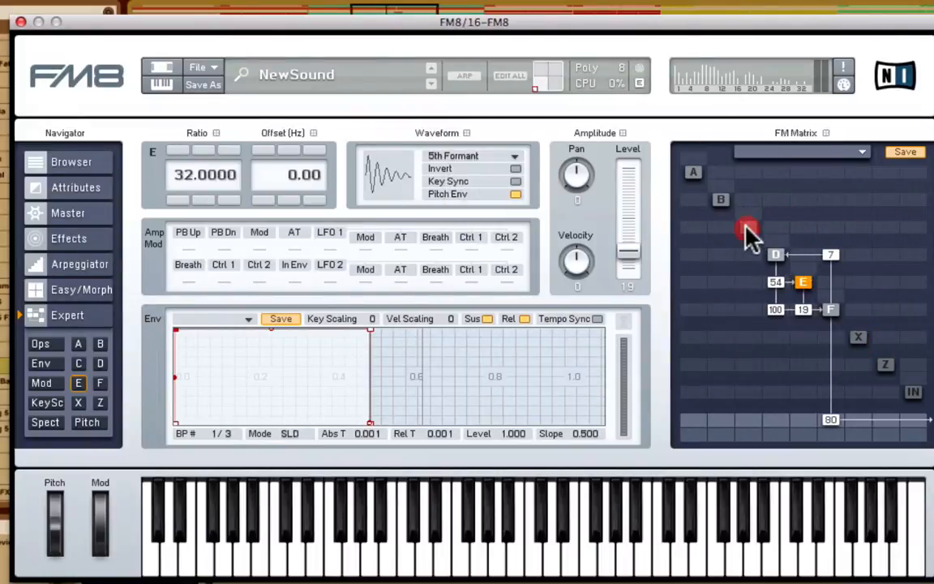
click(176, 151)
click(177, 151)
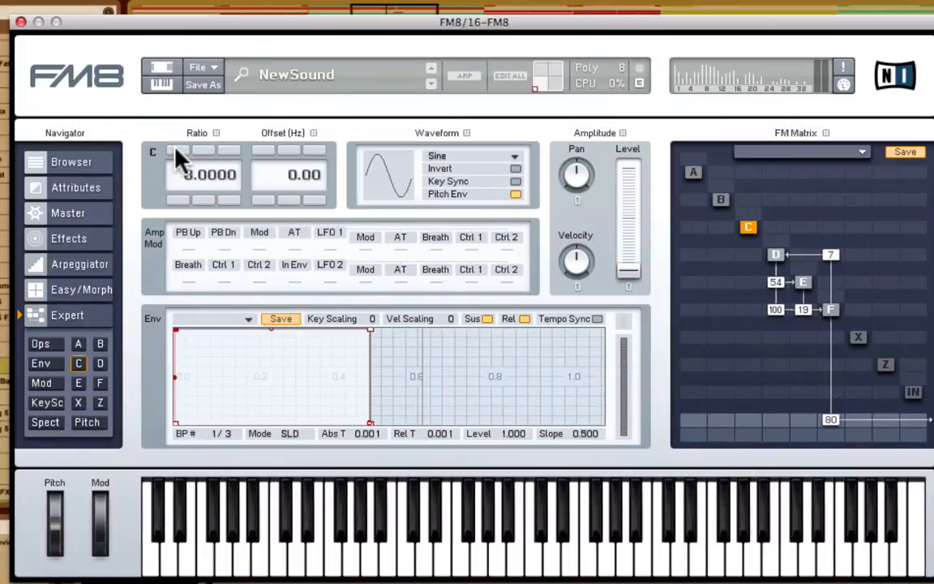
click(177, 149)
click(182, 199)
Set operator C's waveform to an inverted Sawtooth
click(453, 155)
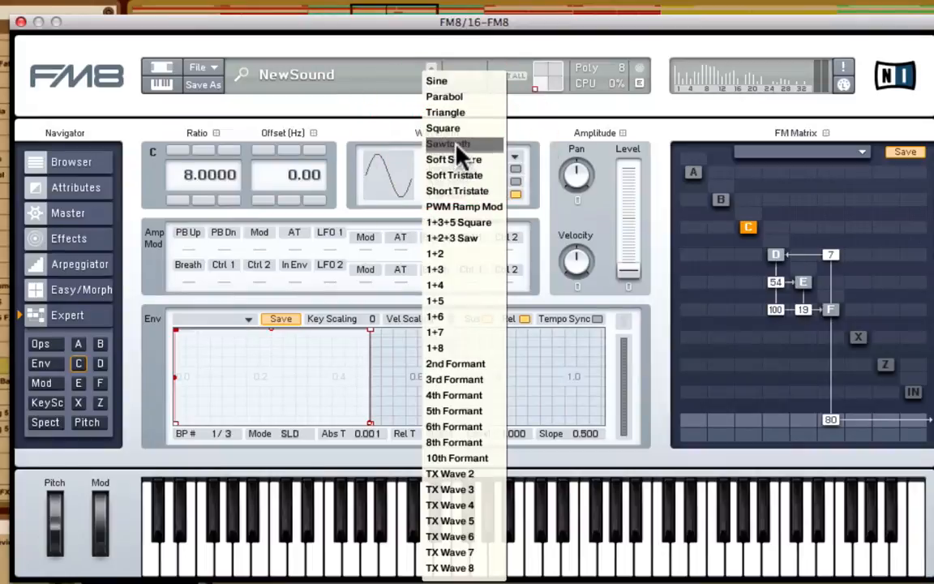
click(454, 146)
click(514, 167)
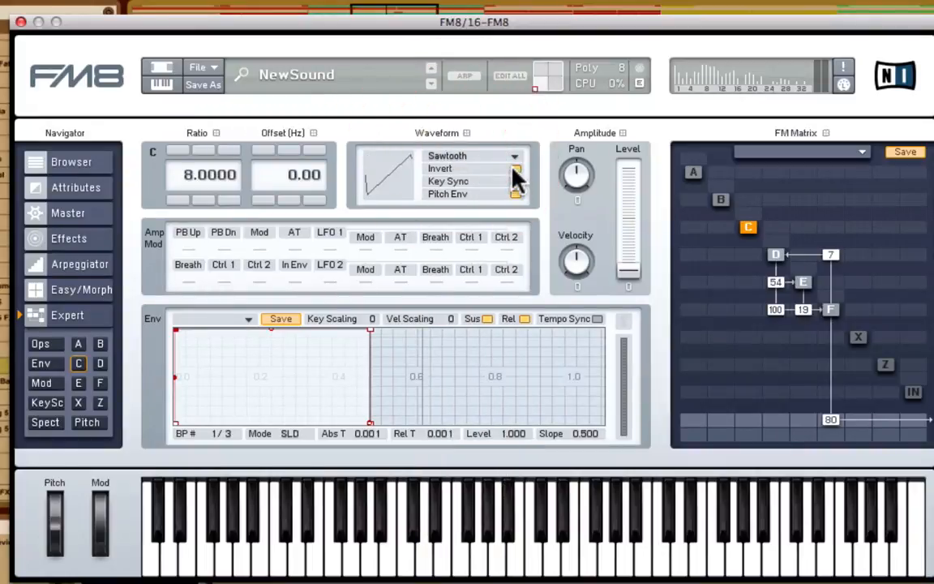
Enable Key Sync for all six operators, A to F, on the Ops page
click(45, 347)
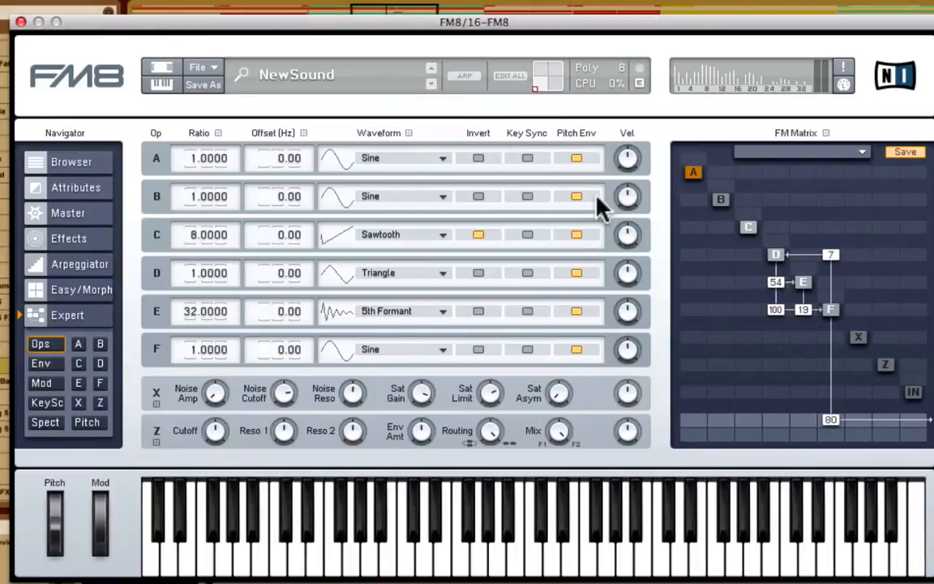
click(528, 159)
click(526, 196)
click(527, 273)
click(527, 310)
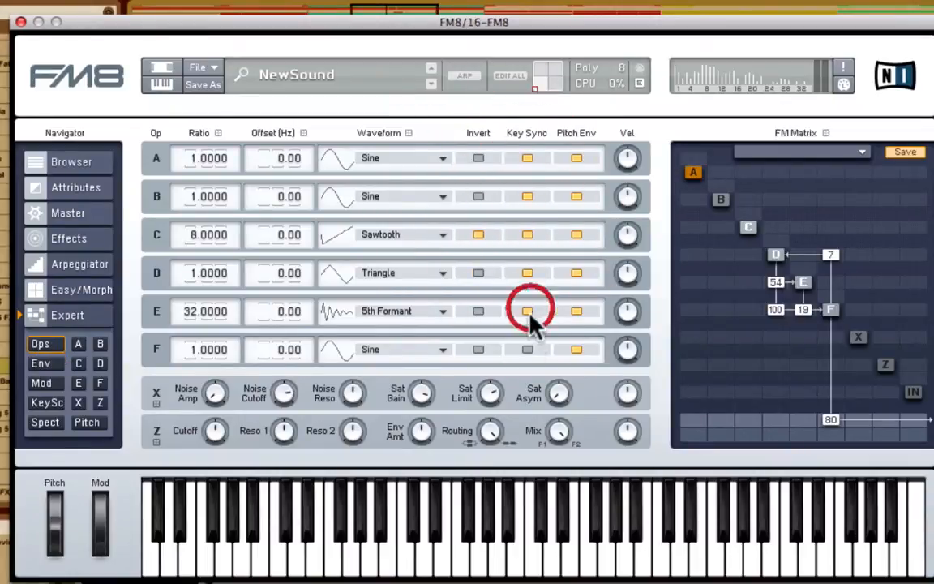
click(528, 350)
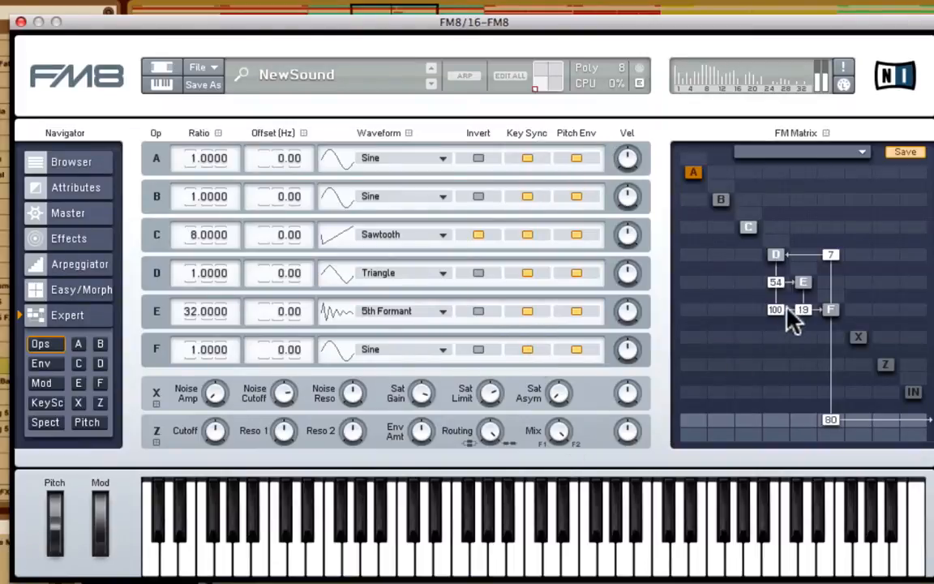
Route operator C into operator D with an amount of 17 and into operator F with an amount of 49
click(749, 228)
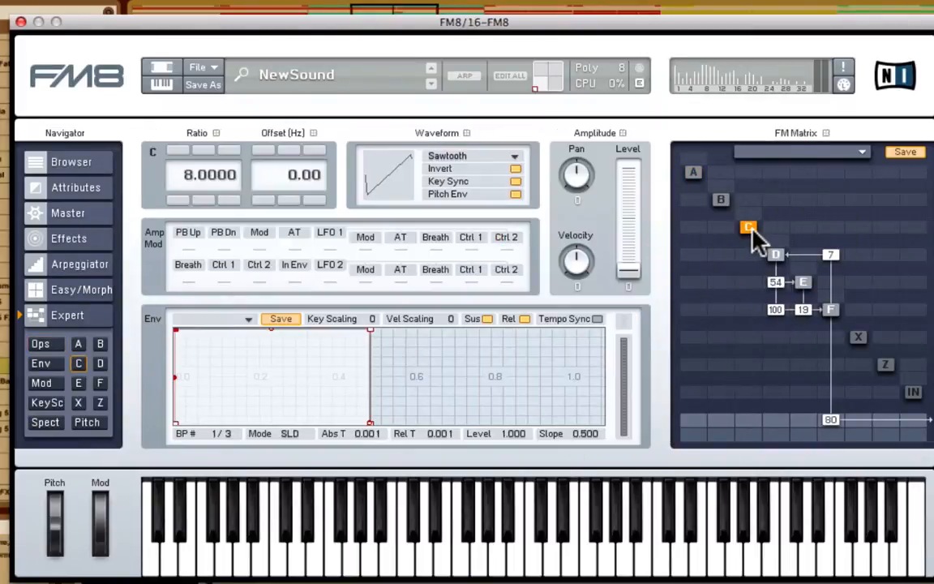
drag(751, 256, 754, 261)
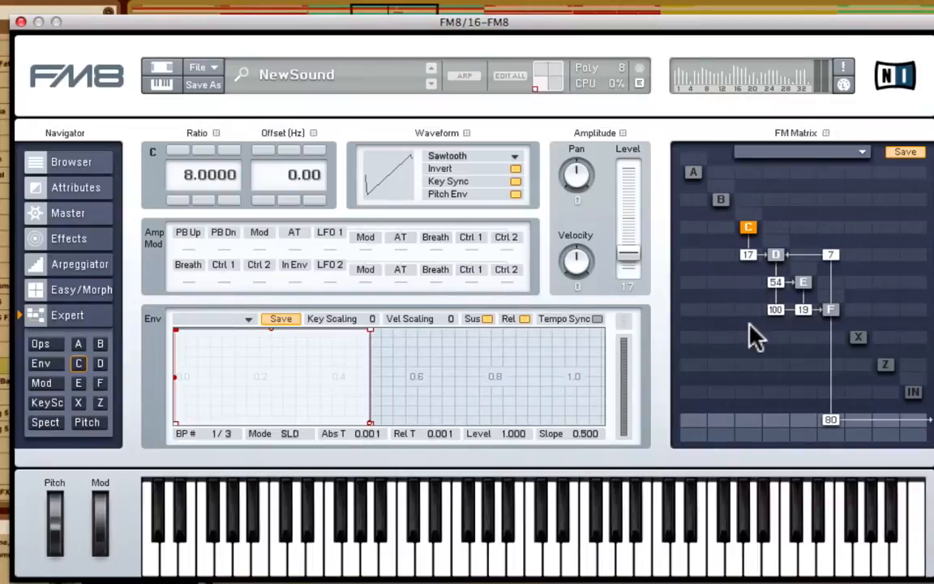
drag(749, 309, 755, 278)
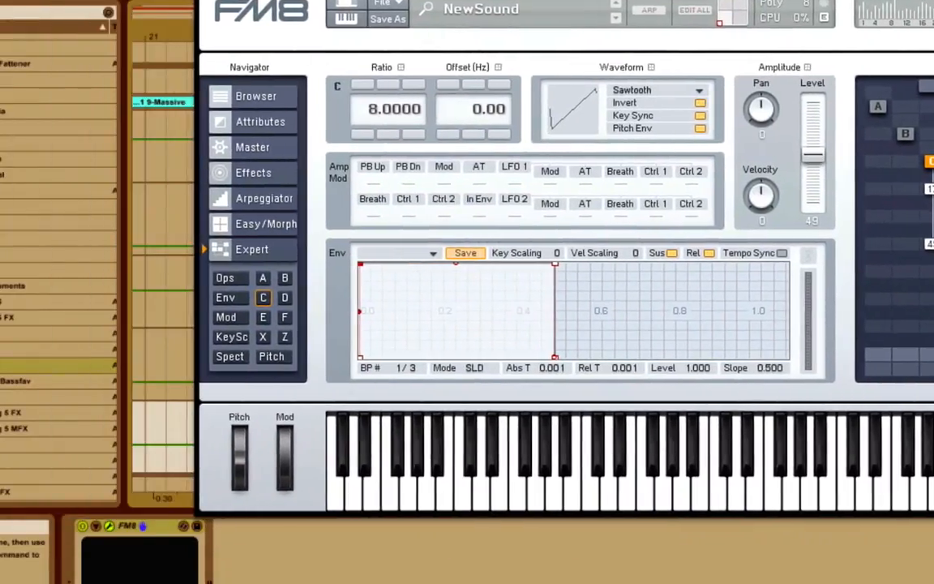
Group the FM8 device into an Instrument Rack and show the rack's macro controls
click(133, 523)
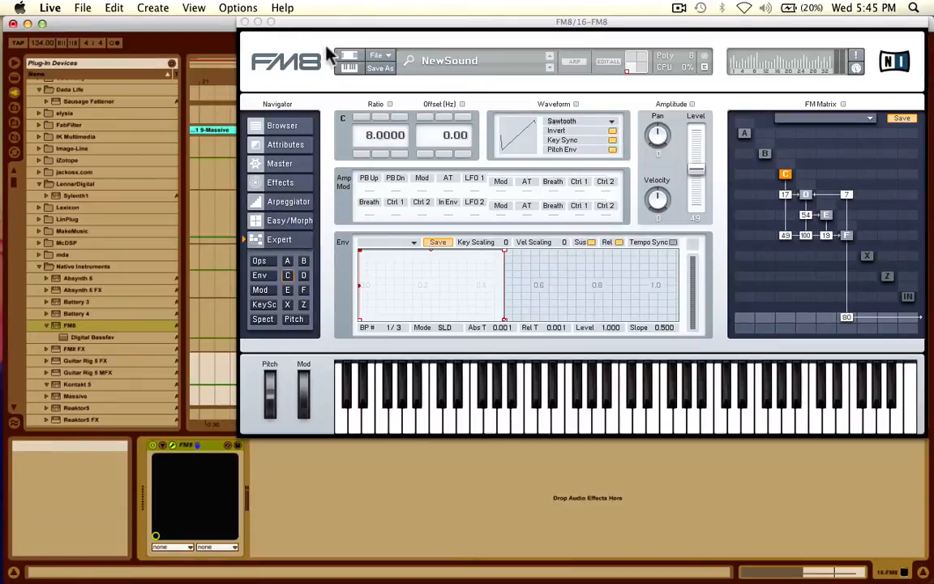
click(349, 68)
drag(427, 27, 450, 28)
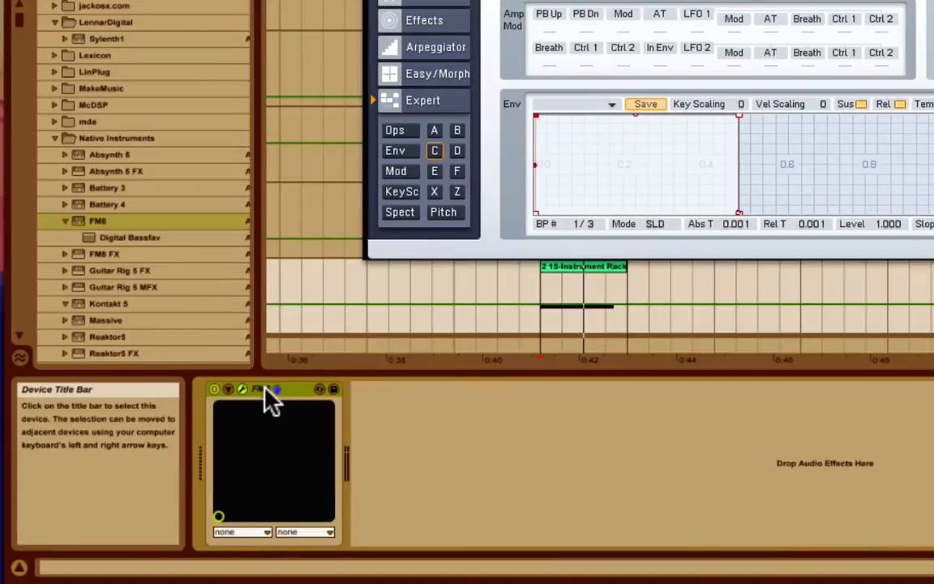
key(super+g)
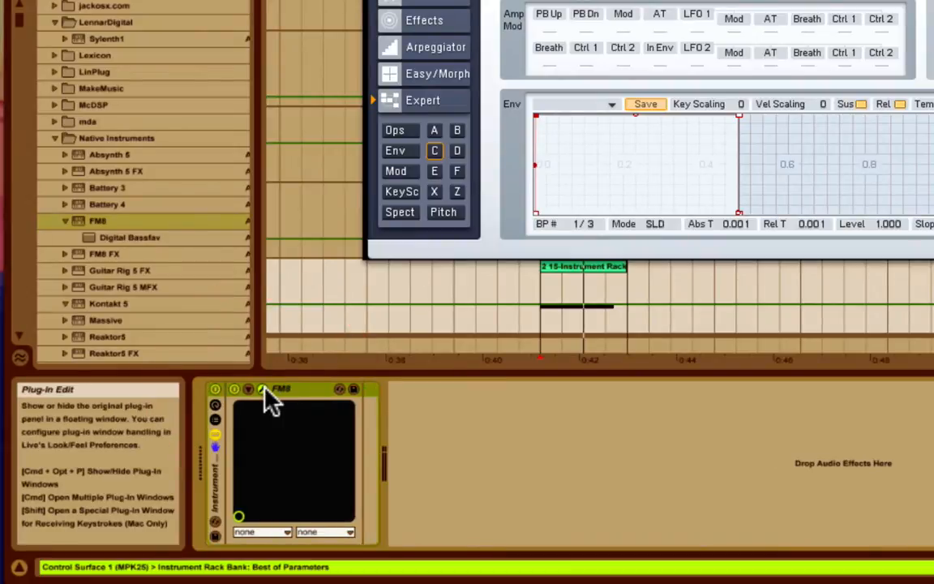
click(216, 406)
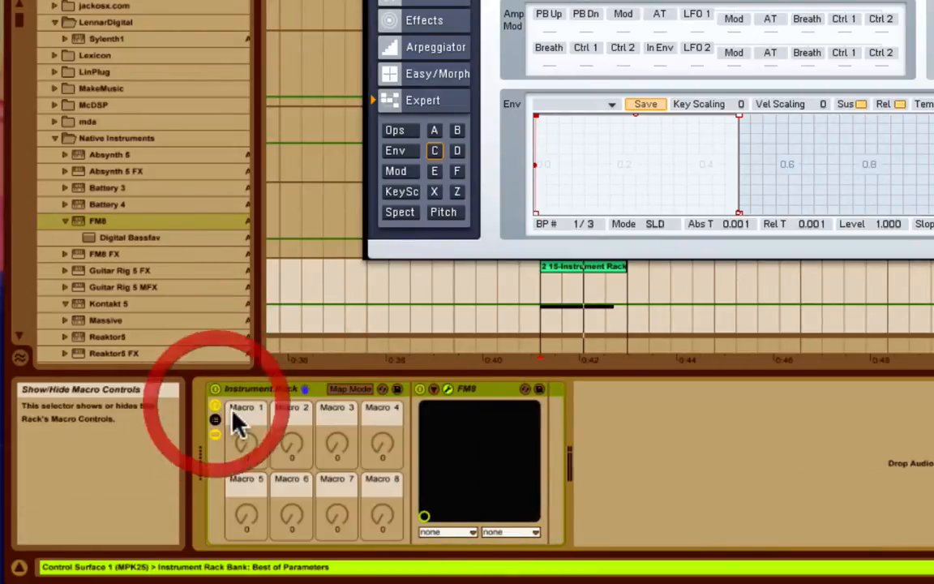
Configure FM8's device parameters to include the matrix amounts E to F, D to E, C to D, F to D, D to F and C to F
click(432, 392)
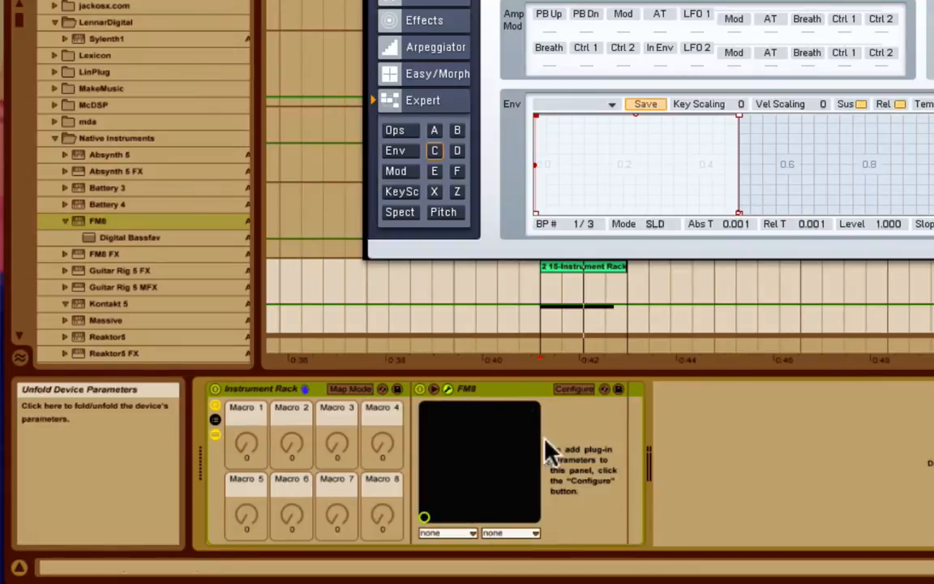
click(579, 389)
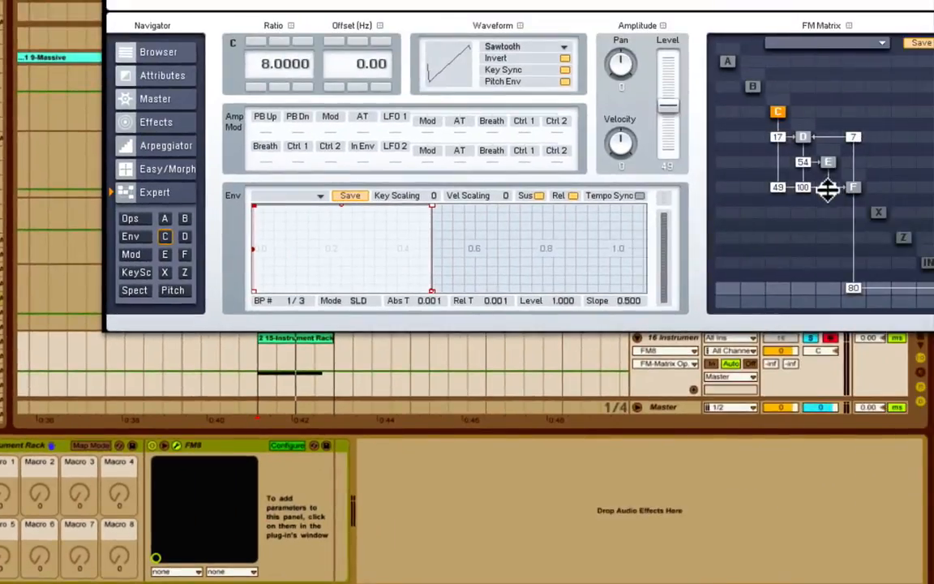
click(828, 188)
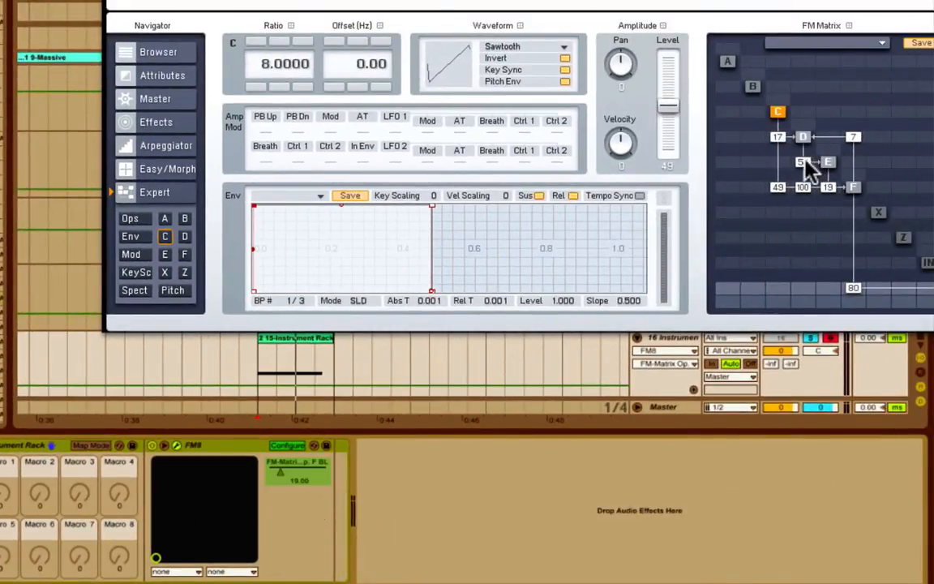
click(803, 161)
click(778, 137)
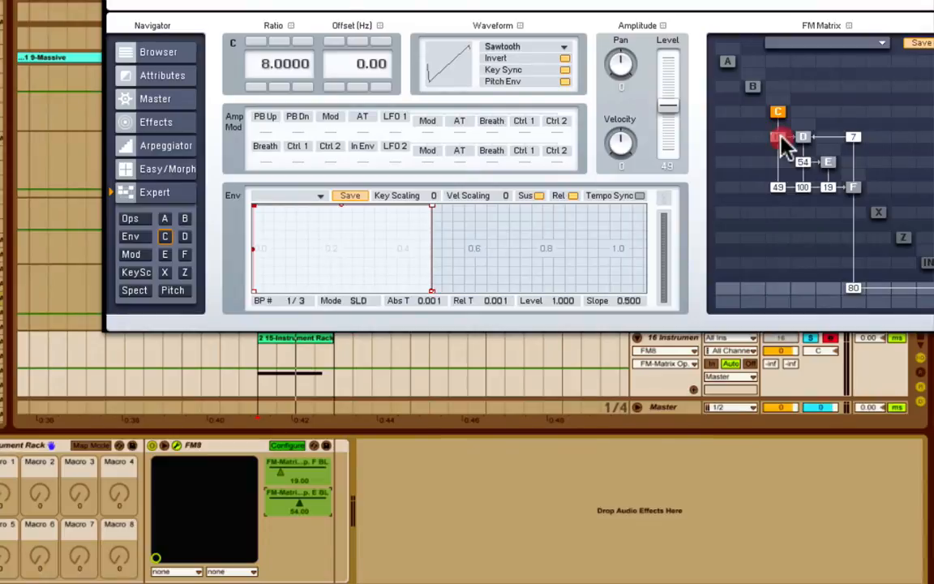
click(852, 137)
click(801, 188)
click(777, 188)
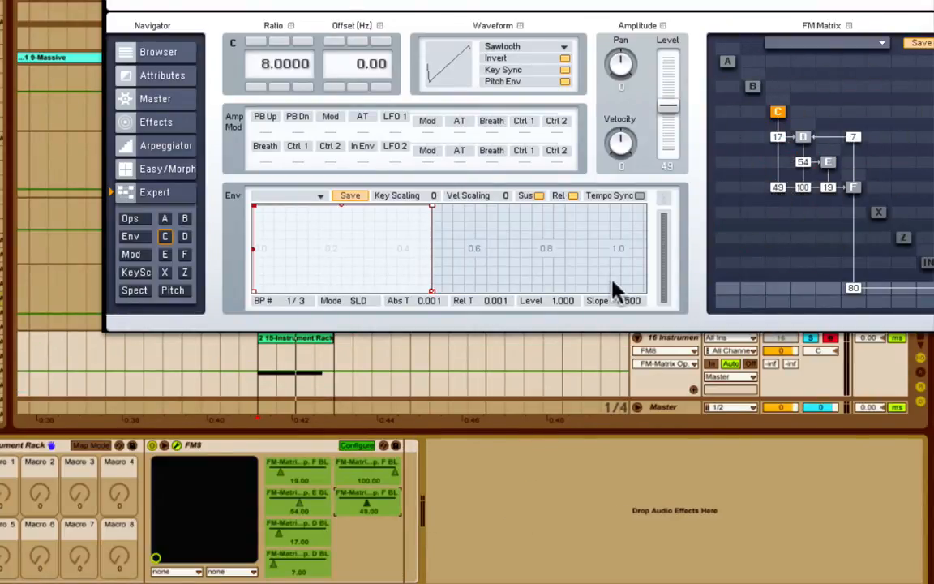
click(363, 447)
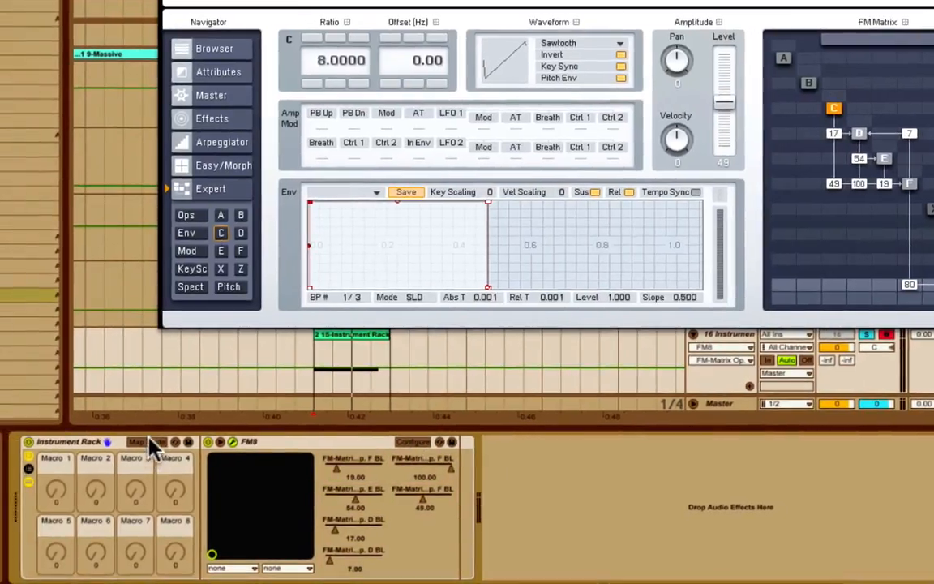
Map the operator E to F matrix amount to Macro 6 of the Instrument Rack
click(149, 445)
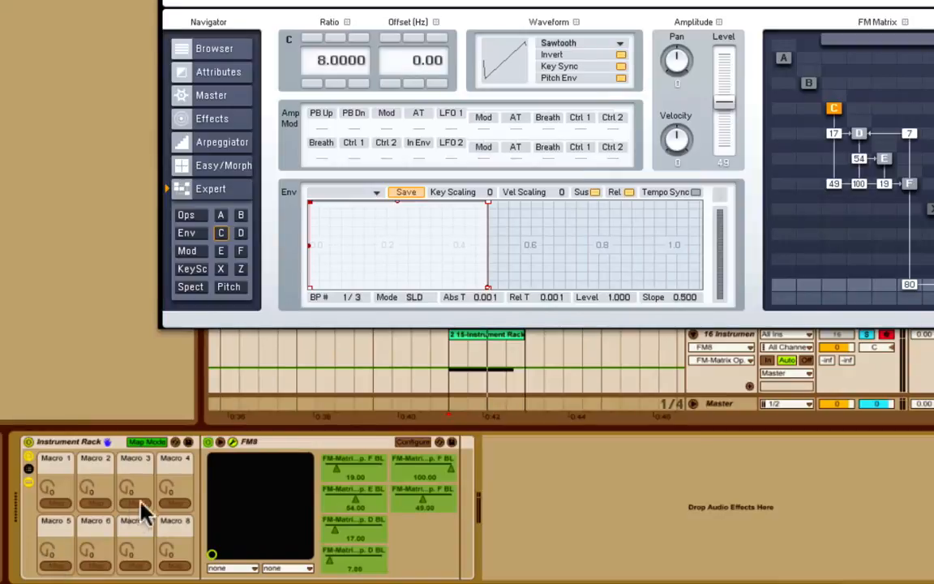
click(359, 468)
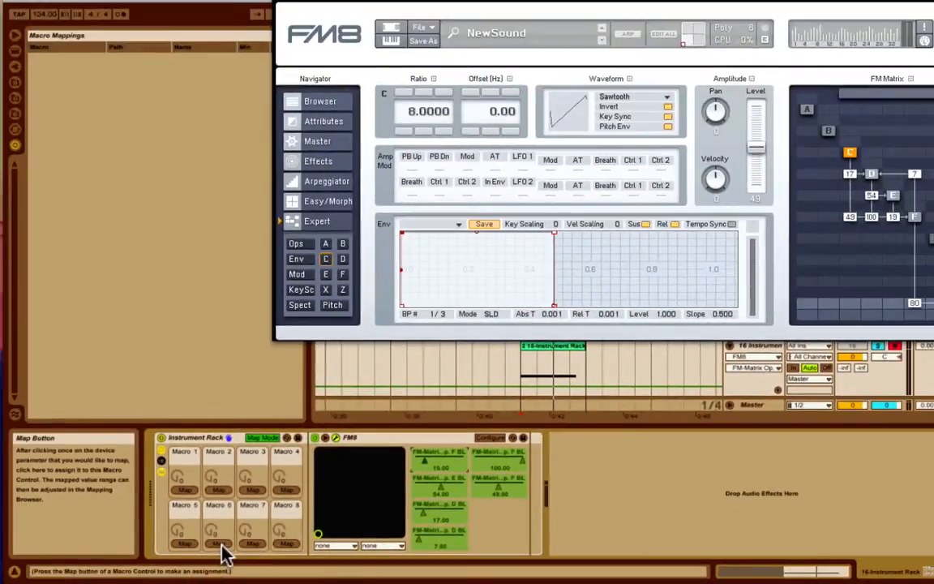
click(221, 544)
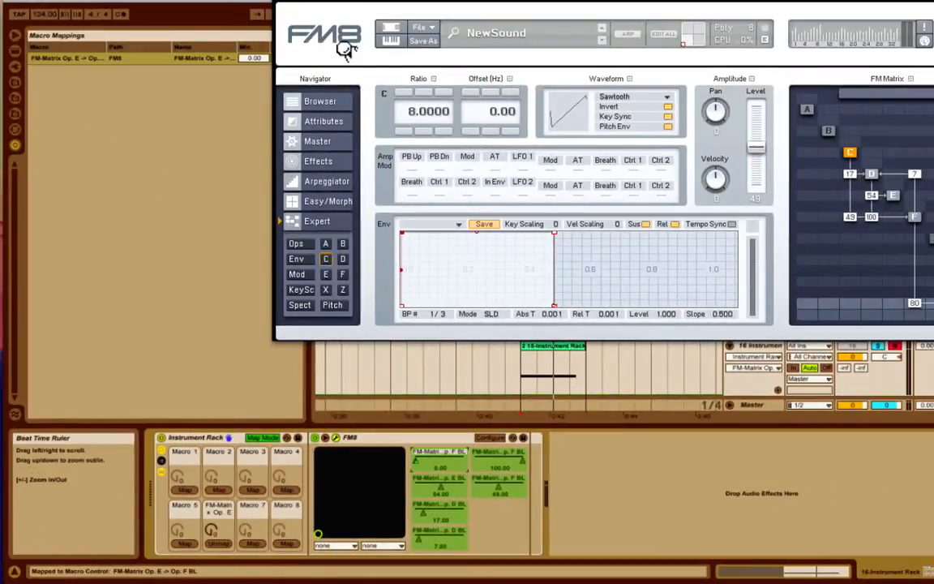
Limit the E to F macro mapping to a maximum of 25.00
drag(366, 8, 408, 7)
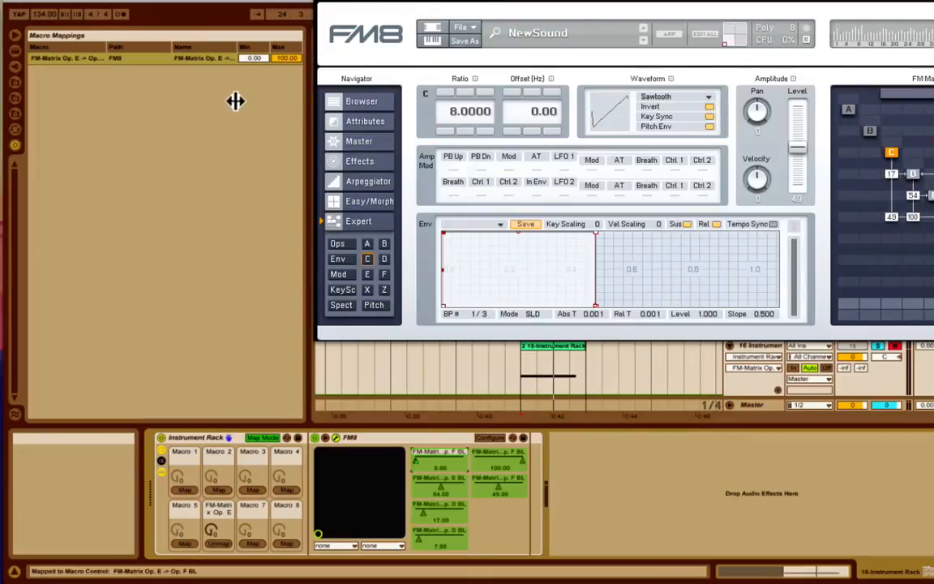
click(285, 58)
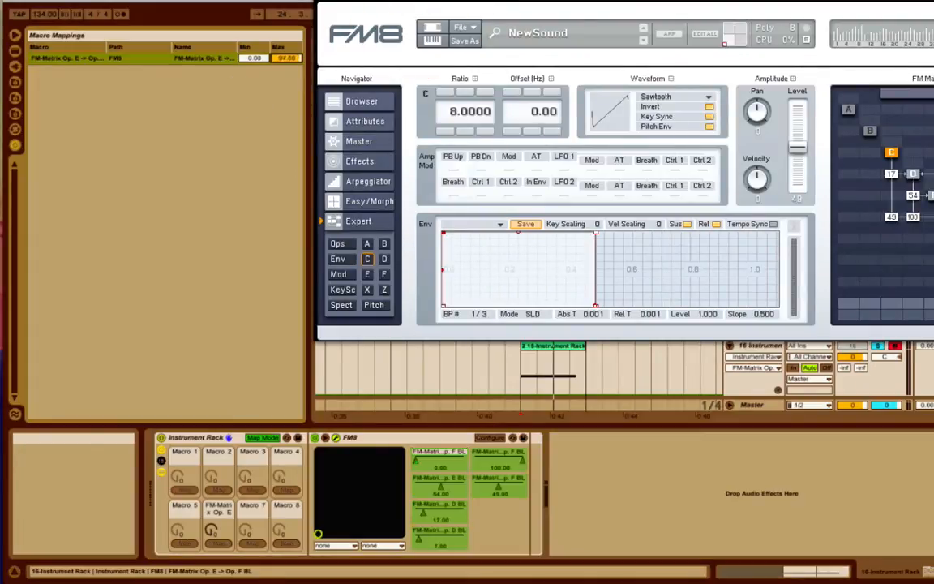
drag(285, 57, 285, 78)
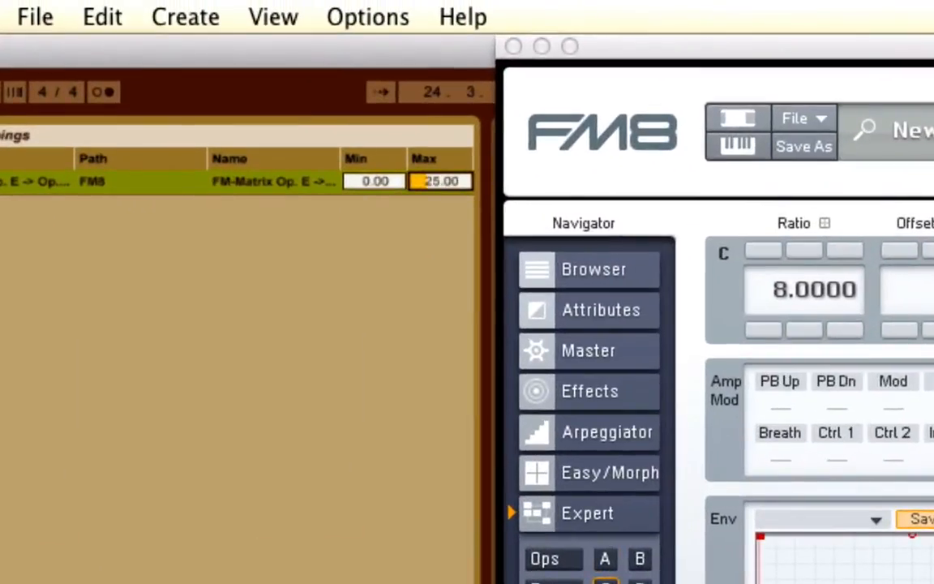
Turn Macro 6 up to 127 and limit the E to F mapping to a maximum of 18.75
drag(440, 180, 440, 184)
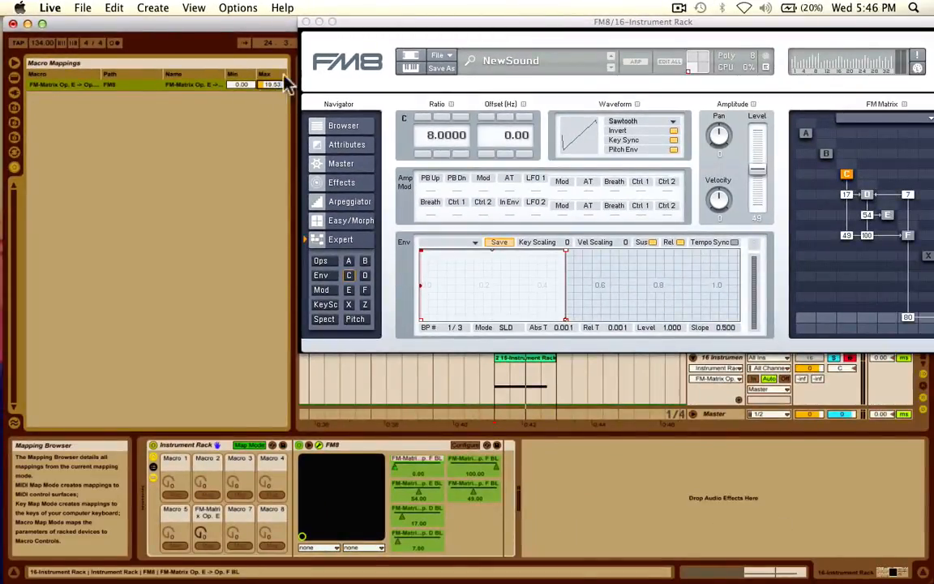
drag(201, 532, 200, 445)
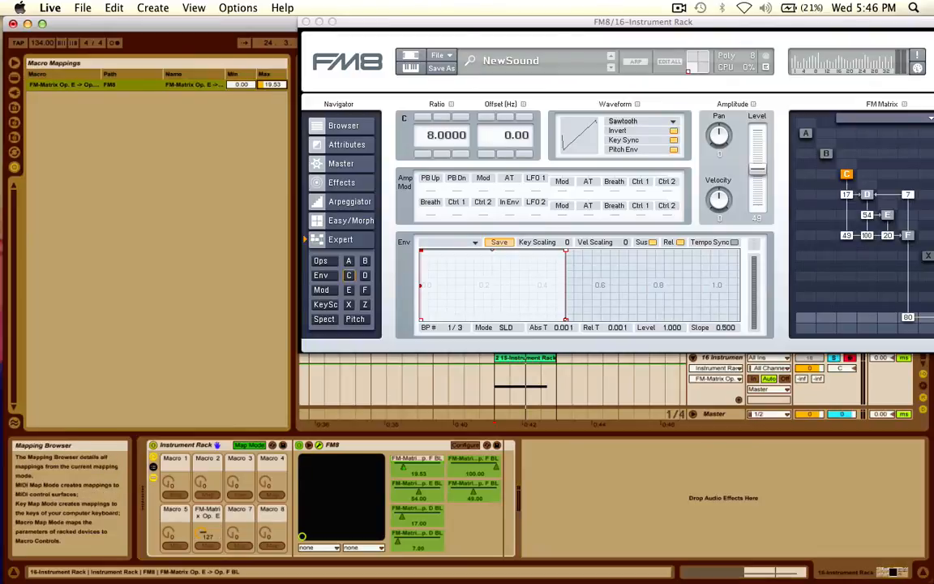
drag(273, 84, 273, 87)
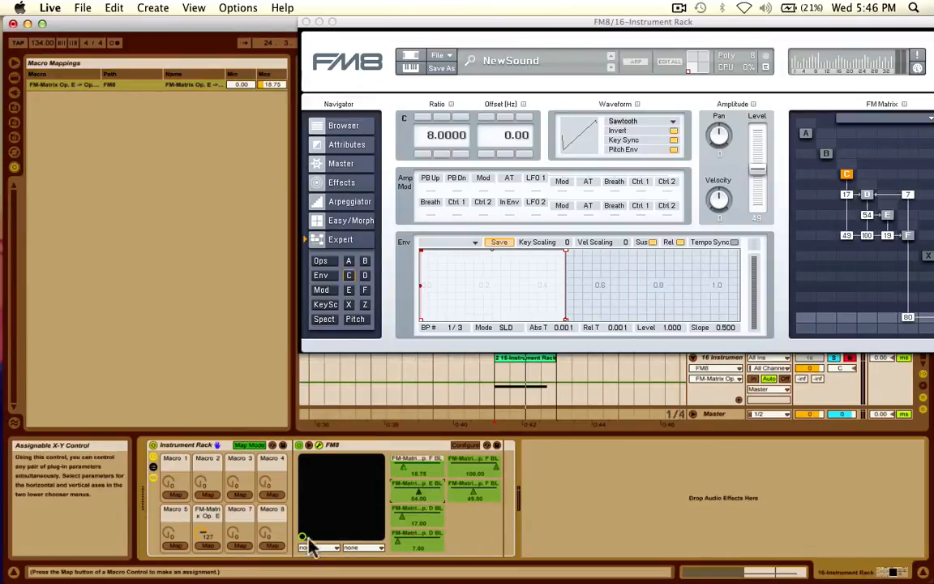
Map the D to E matrix amount to Macro 6 and limit it to a maximum of 54.69
click(210, 548)
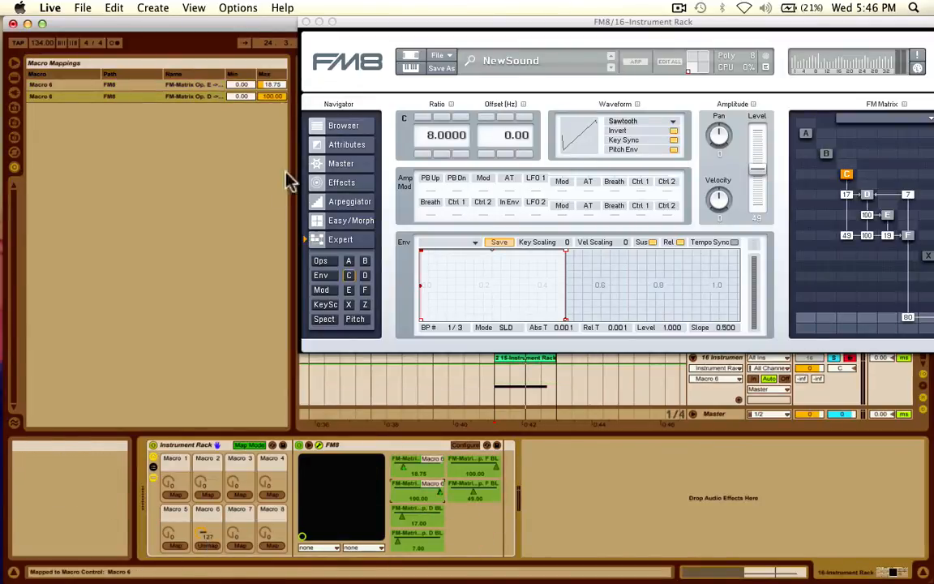
drag(272, 97, 272, 146)
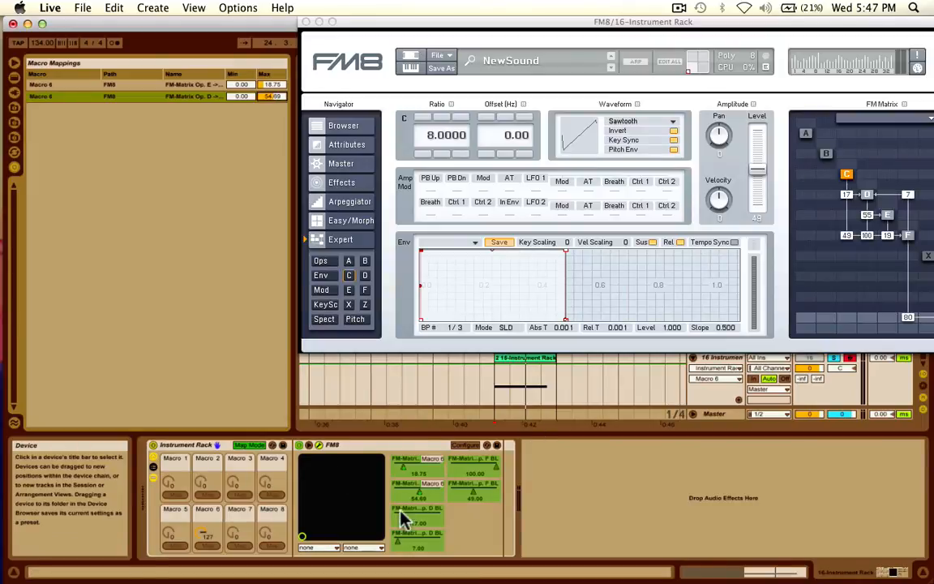
Map the C to D matrix amount to Macro 6 and limit it to a maximum of 17.19
click(426, 520)
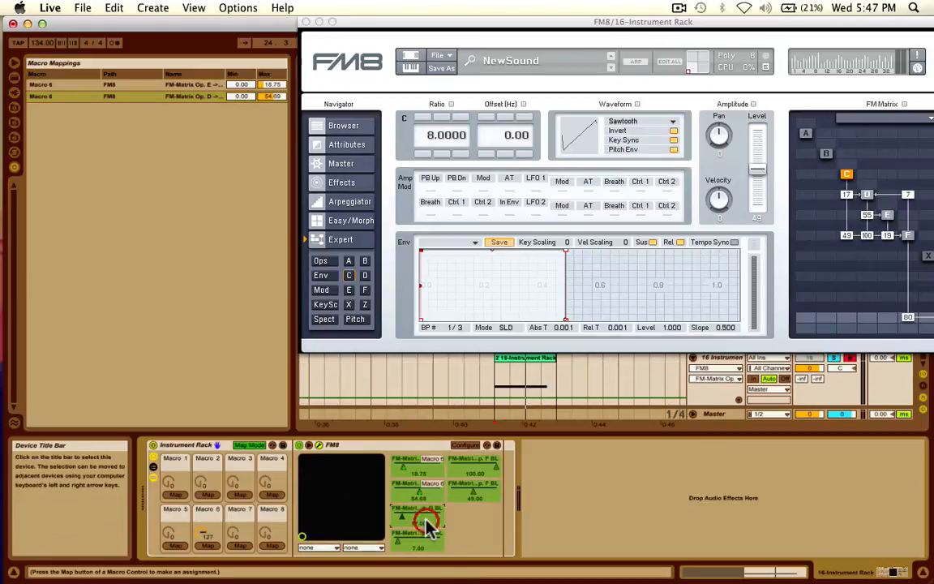
click(206, 545)
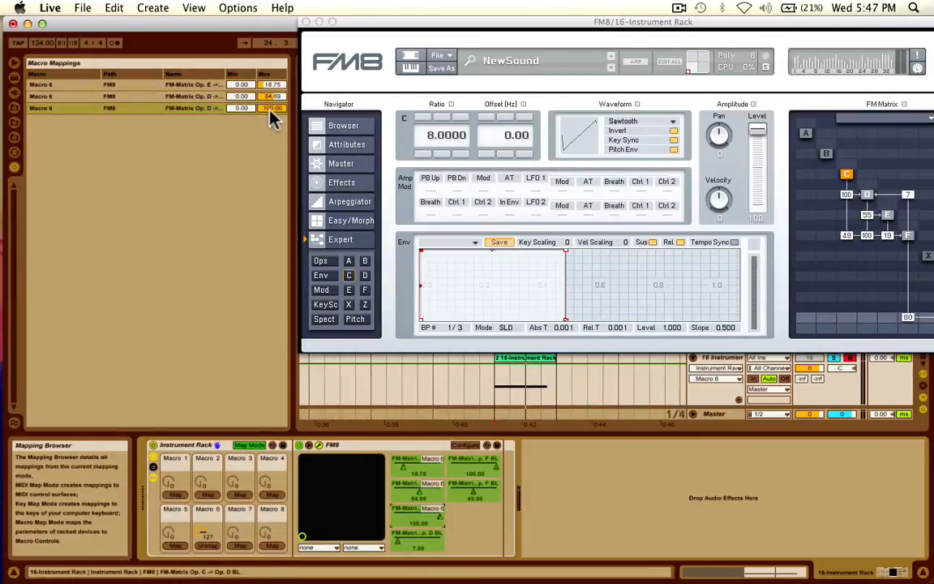
drag(273, 107, 273, 182)
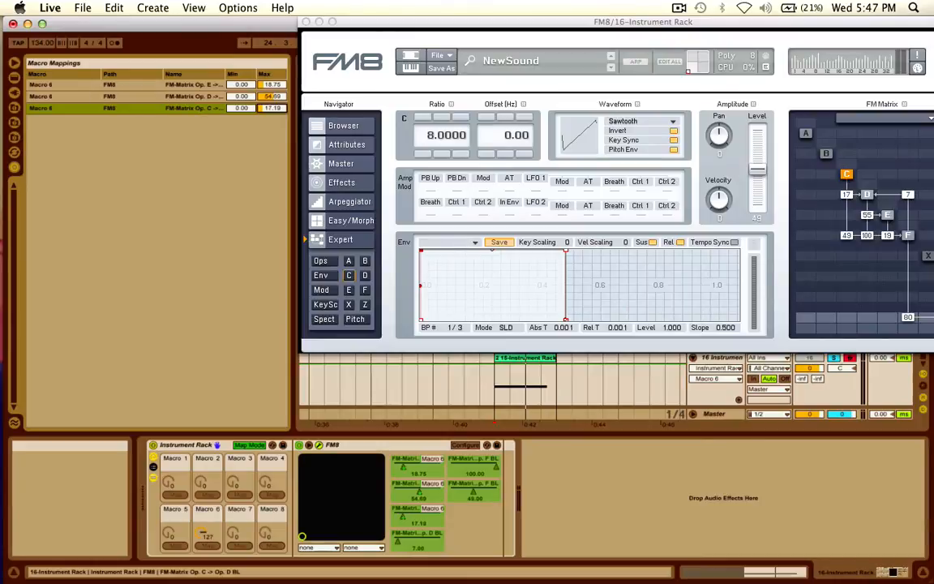
Map the F to D matrix amount to Macro 6 and limit it to a maximum of 7.03
click(436, 550)
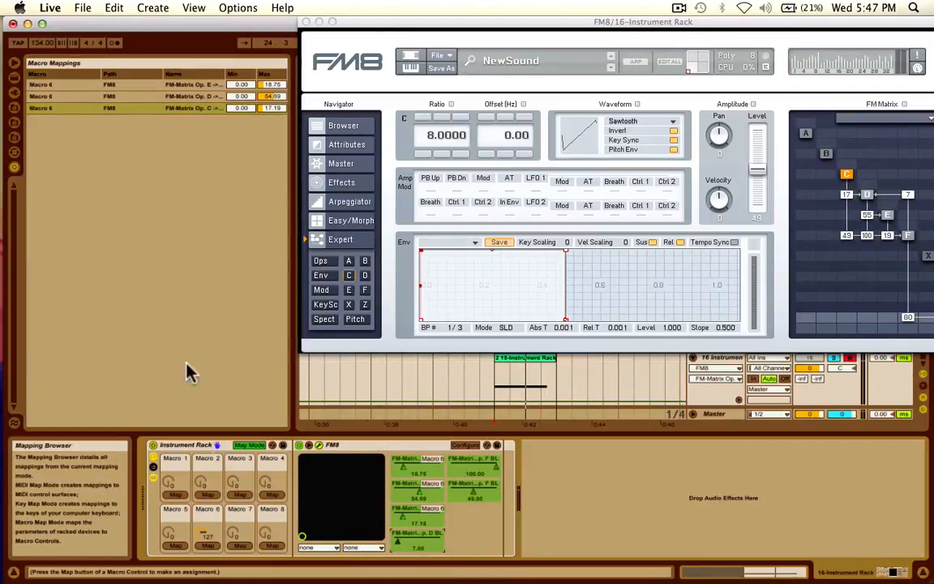
click(210, 550)
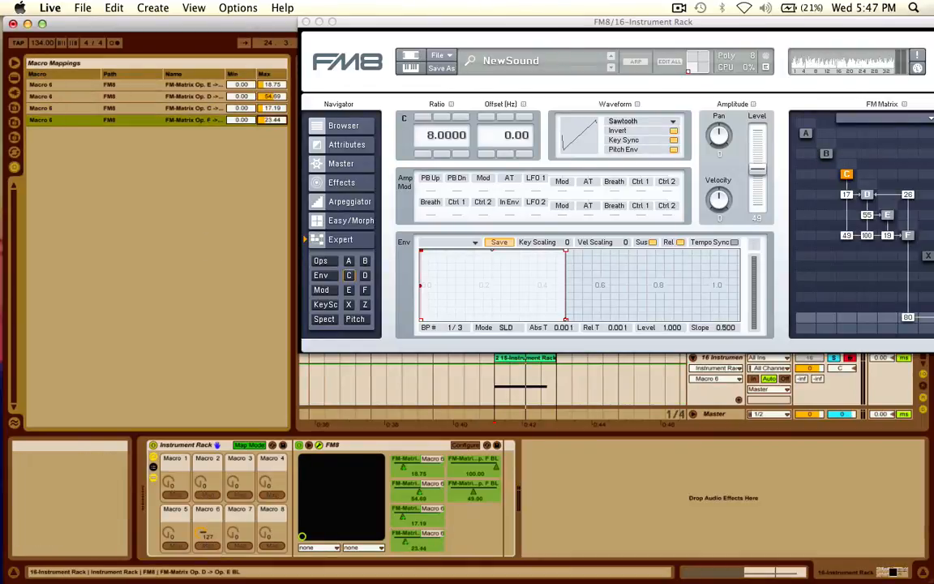
mouse_move(272, 120)
mouse_down()
mouse_move(272, 138)
mouse_move(272, 118)
mouse_move(267, 129)
mouse_up()
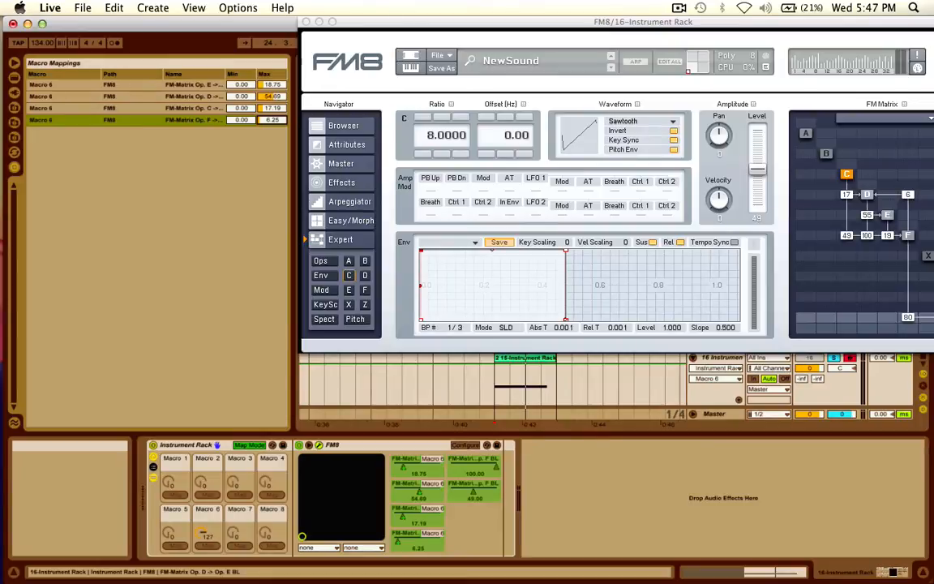
drag(263, 125, 262, 118)
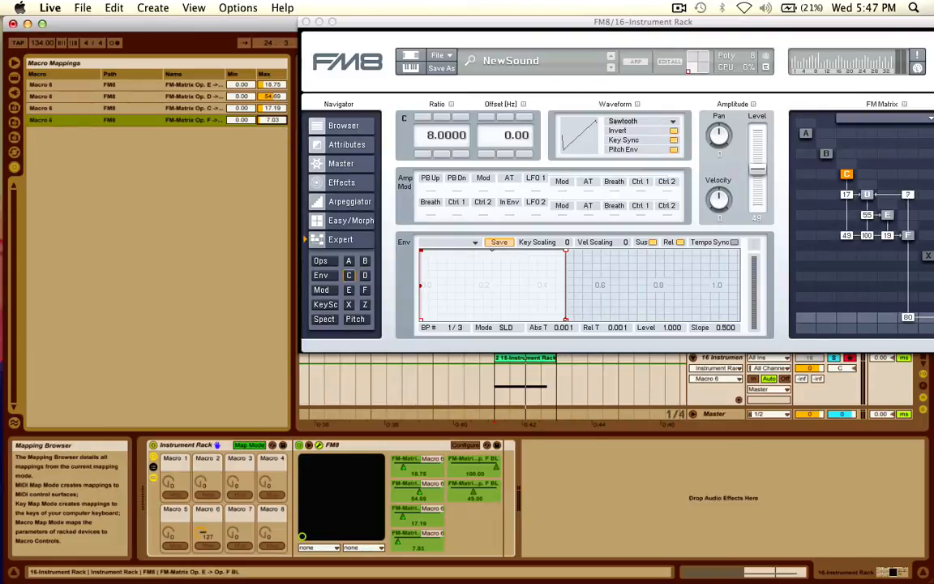
Map the D to F and C to F matrix amounts to Macro 6, limiting C to F to a maximum of 49.22
click(482, 459)
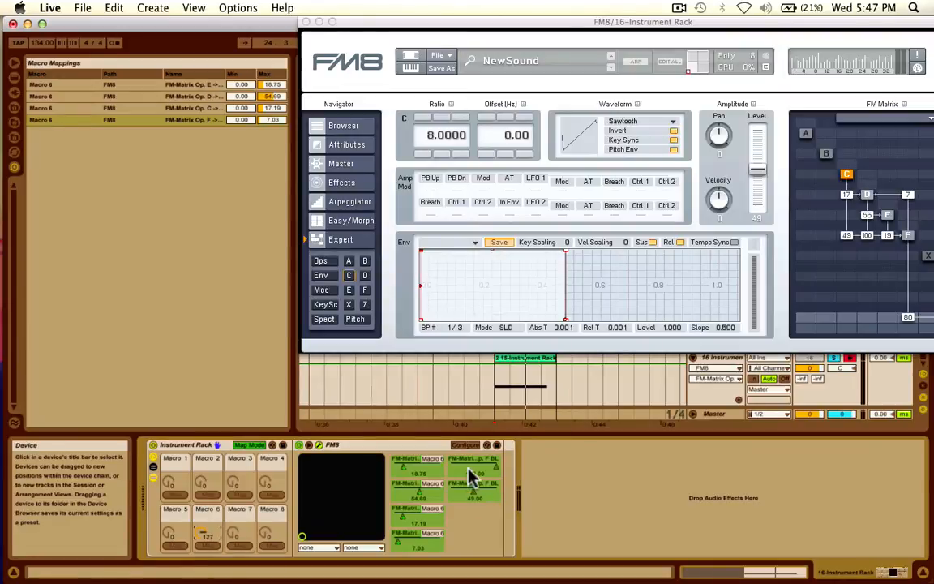
click(207, 547)
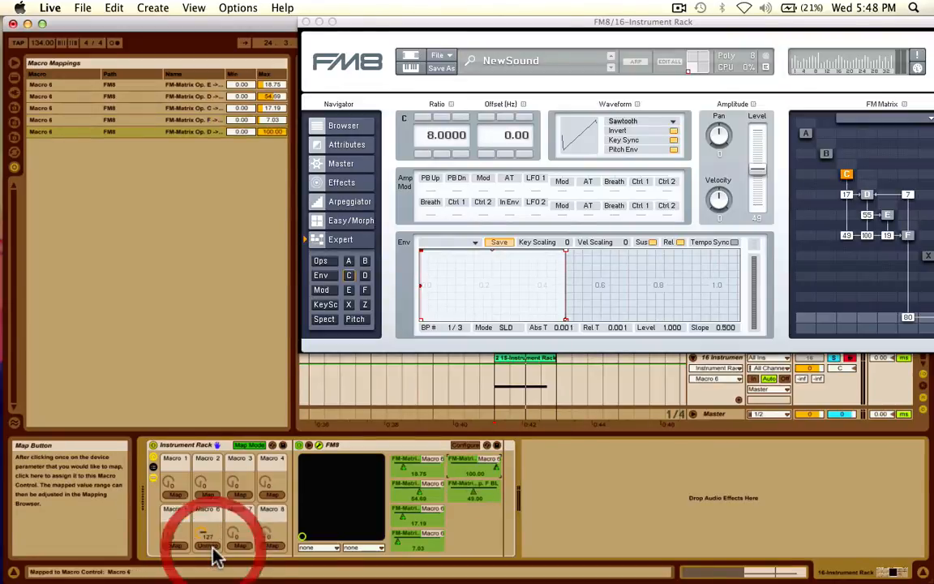
click(484, 494)
click(484, 496)
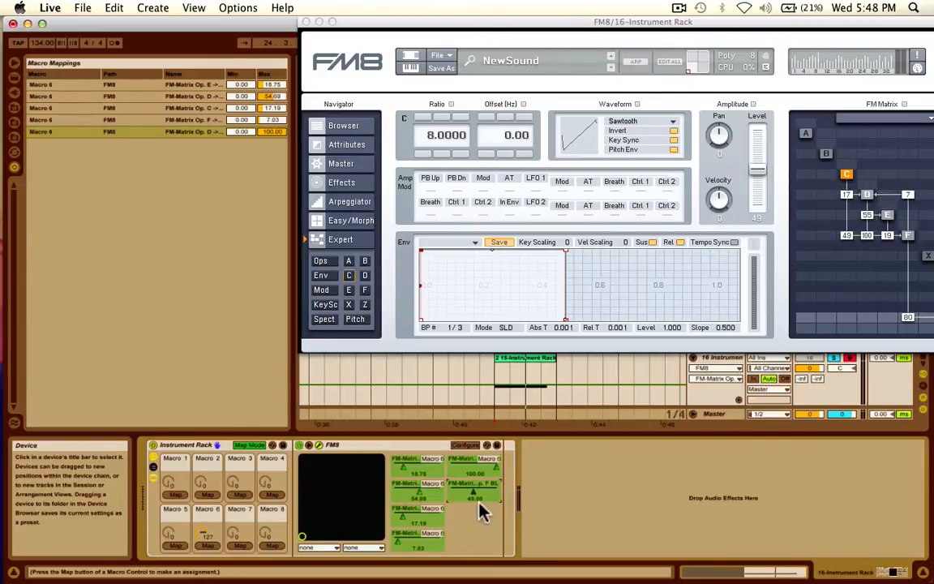
click(207, 546)
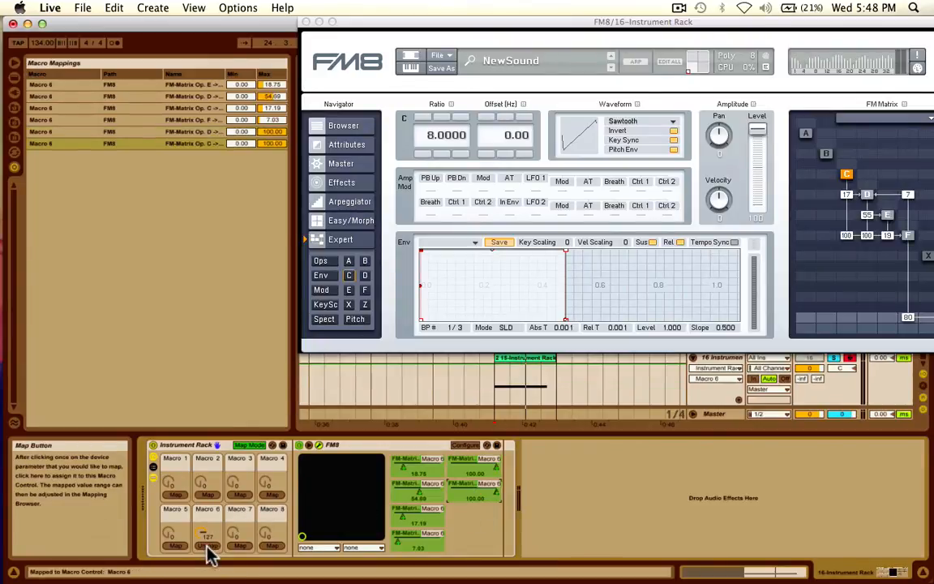
drag(261, 143, 261, 197)
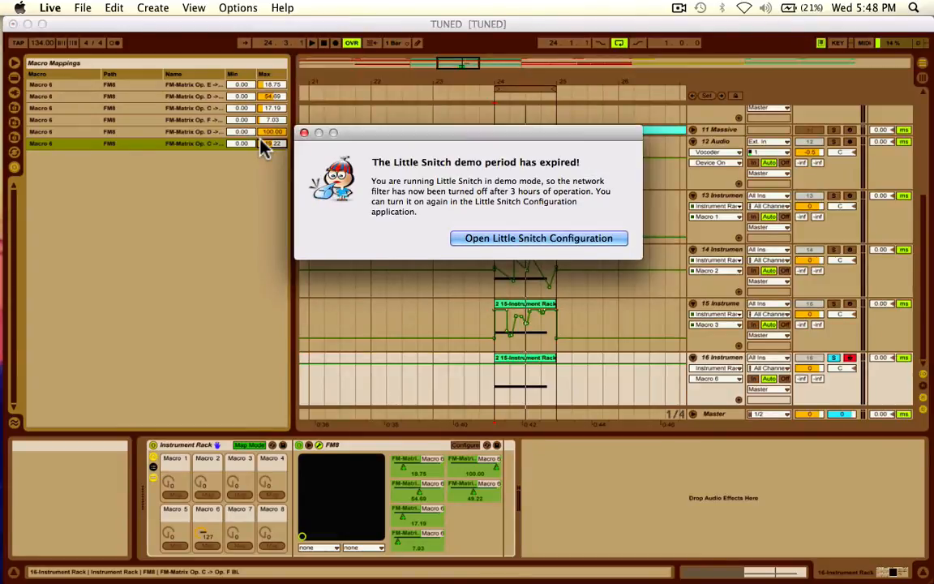
Dismiss the Little Snitch notice and leave the rack's macro mapping mode
click(304, 133)
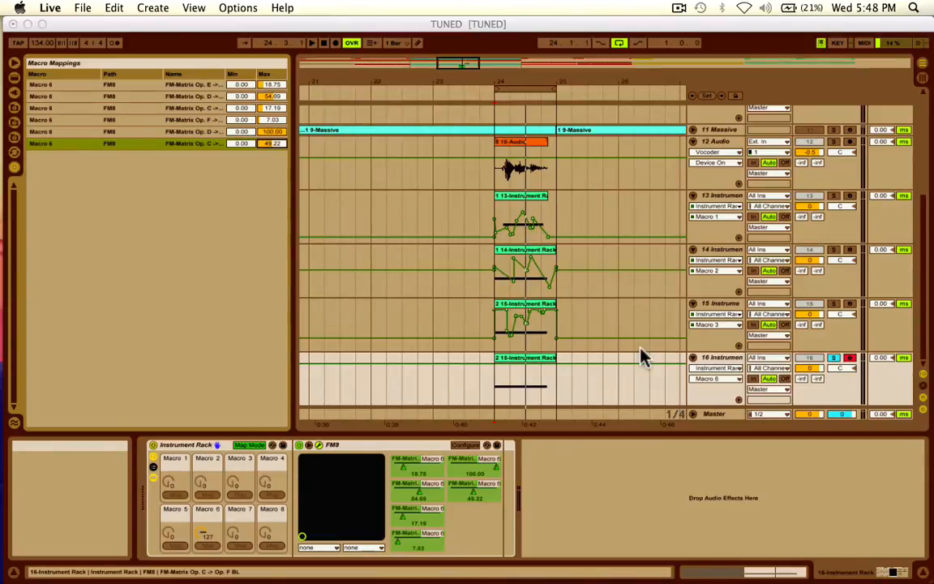
click(568, 487)
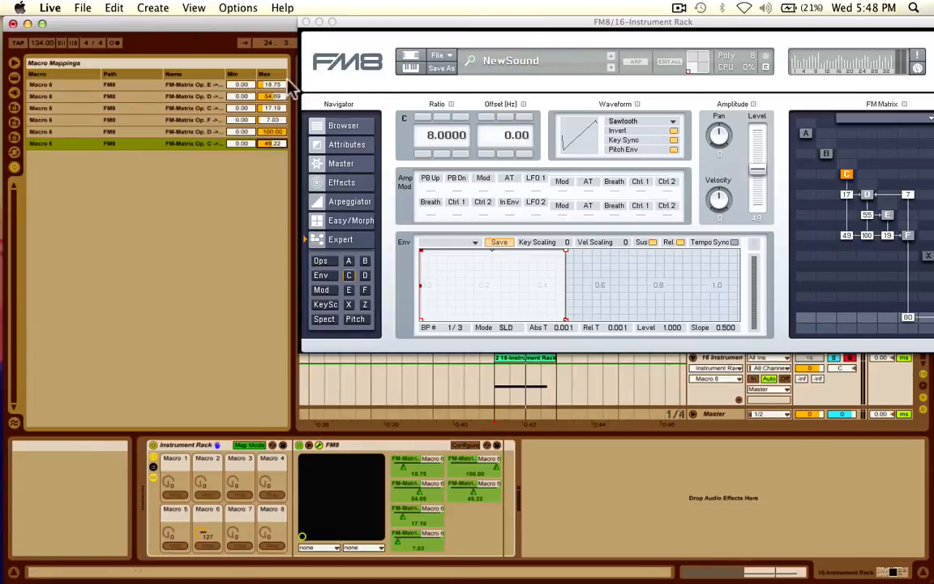
click(248, 445)
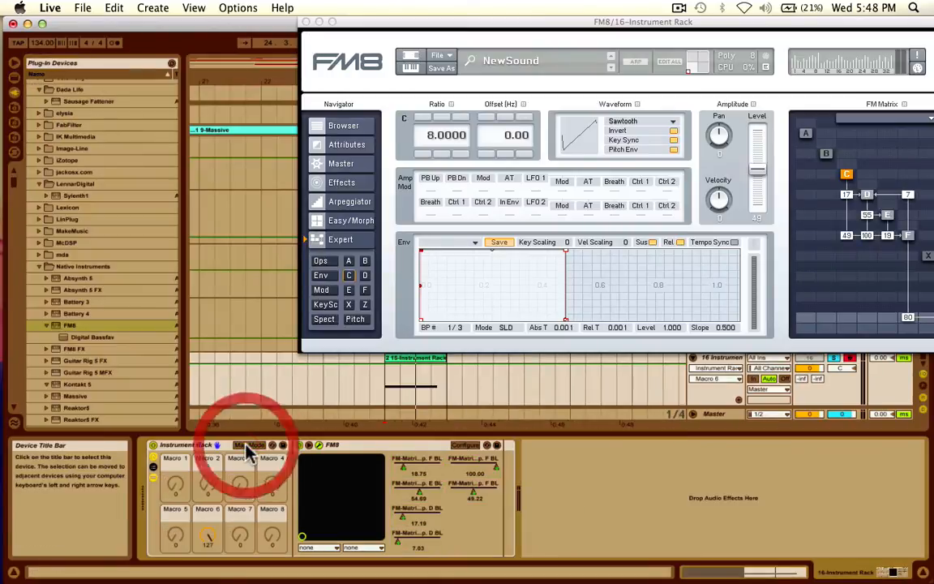
Assign Macro 6 to a hardware controller through MIDI mapping
click(206, 536)
key(super+m)
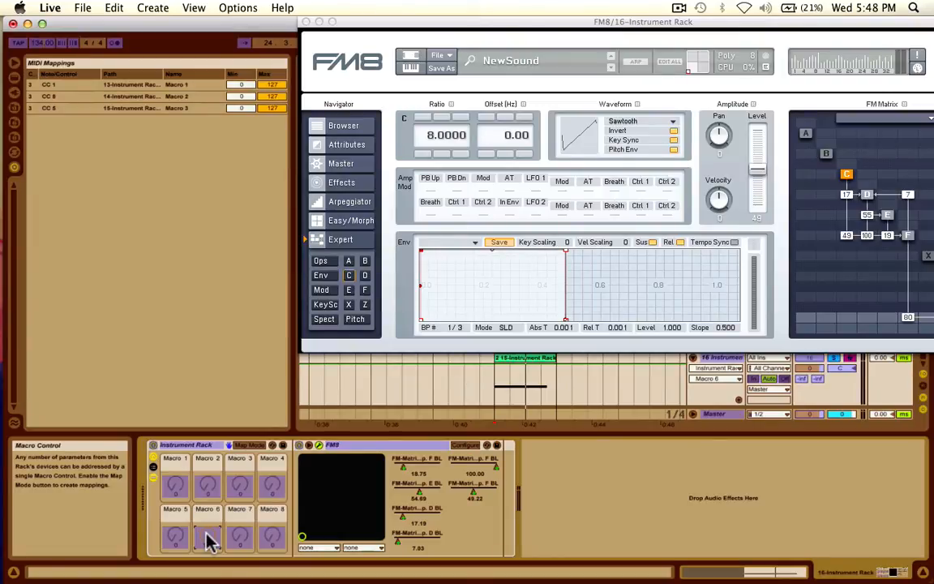
key(super+m)
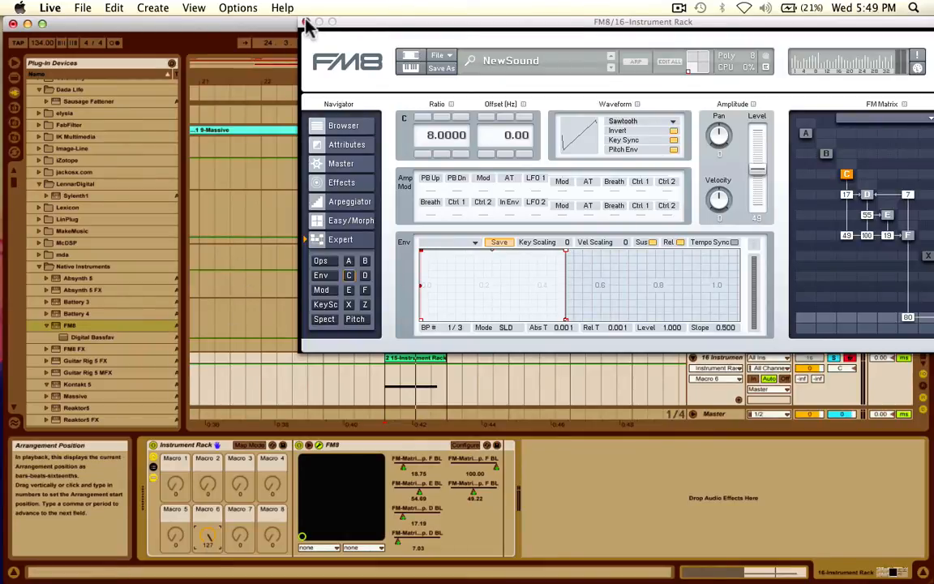
Close the FM8 window and record Macro 6 automation on track 16, starting at 24.1.1
click(268, 190)
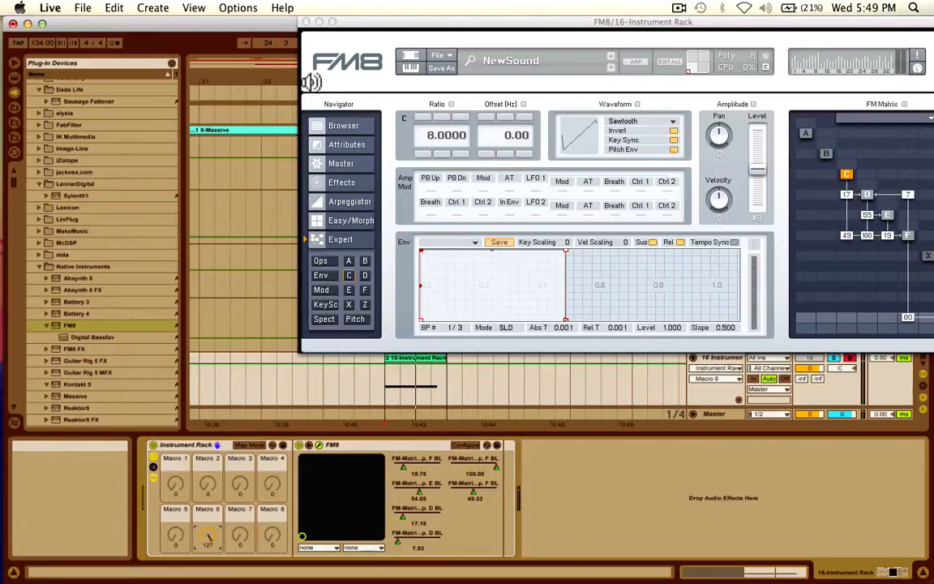
click(306, 22)
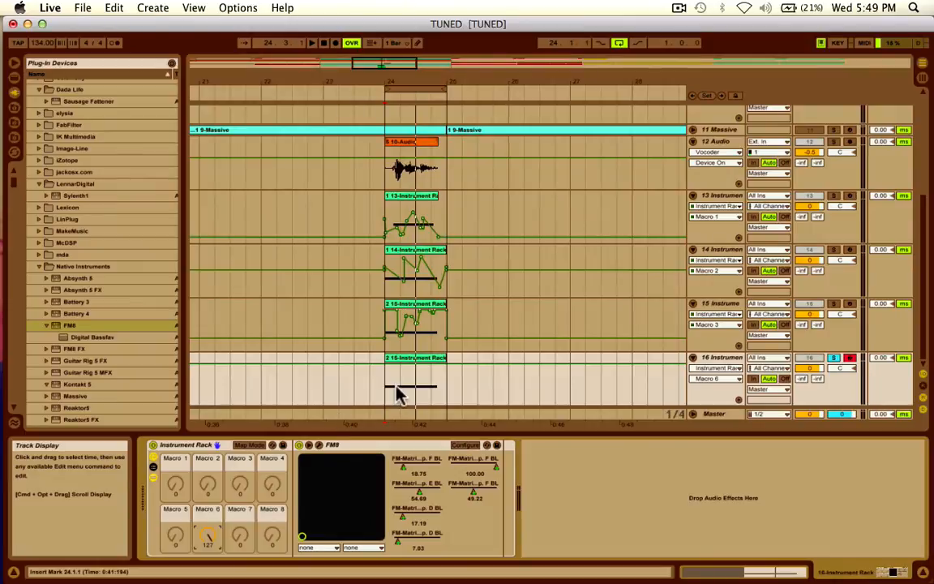
click(383, 383)
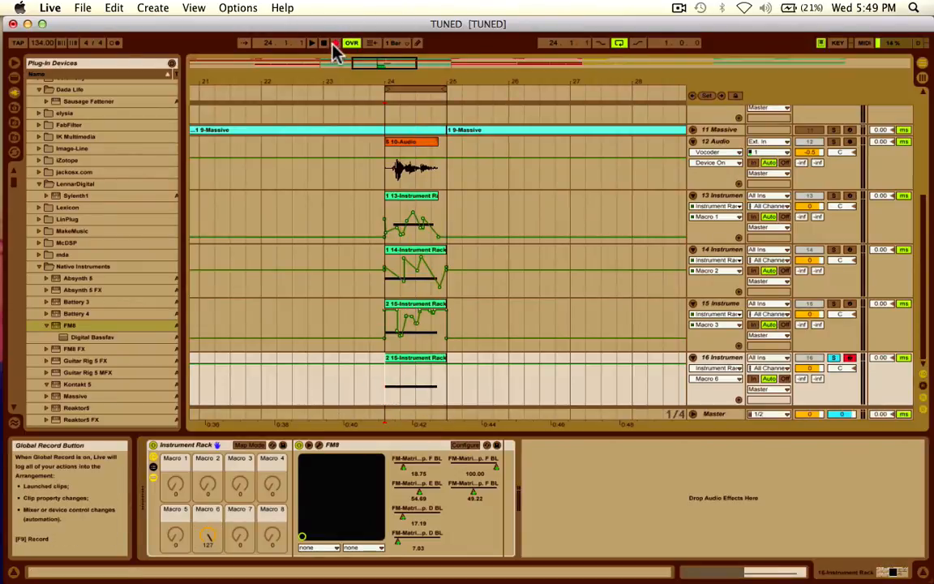
click(384, 384)
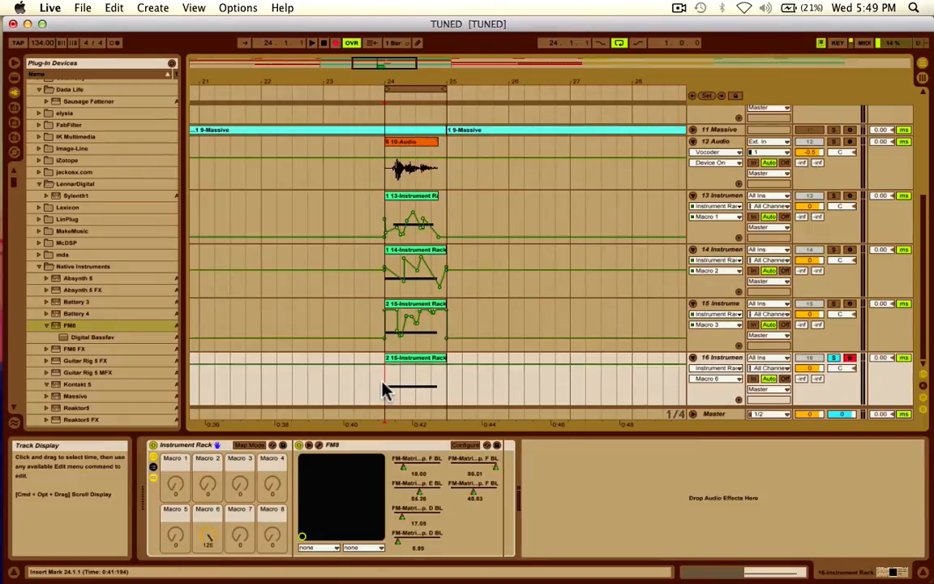
key(space)
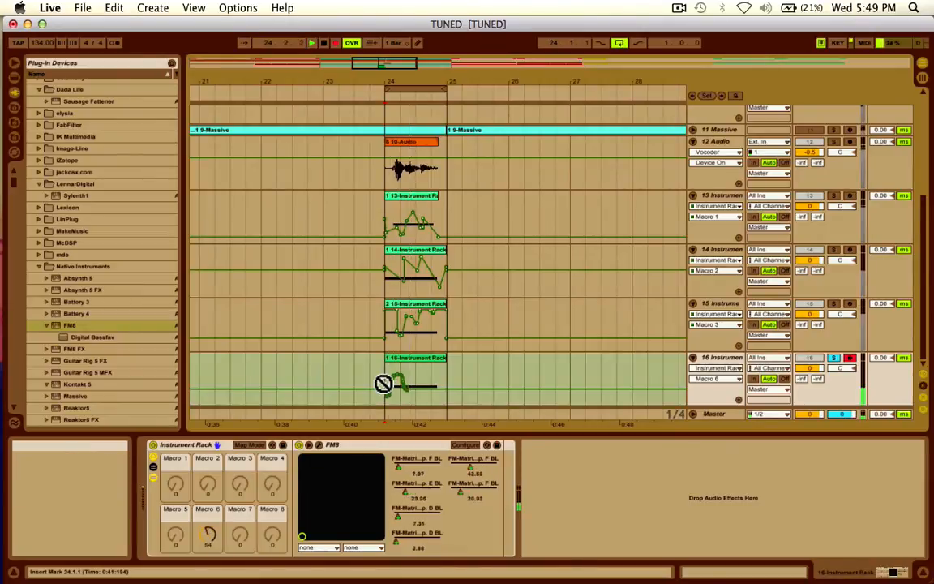
key(space)
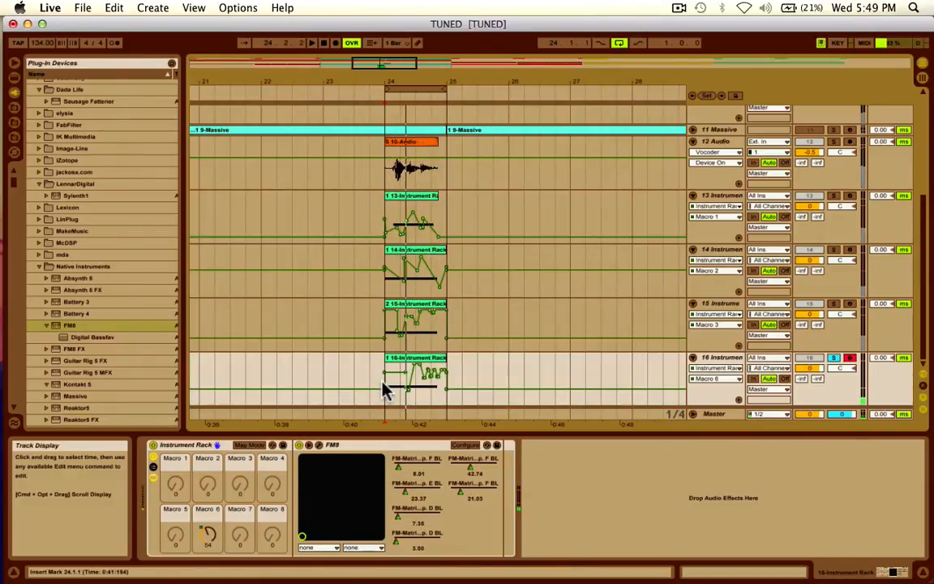
Undo the last overwrite of the Macro 6 automation and select the range 24.1.1 to 25.1.1 on track 16
key(super+z)
key(space)
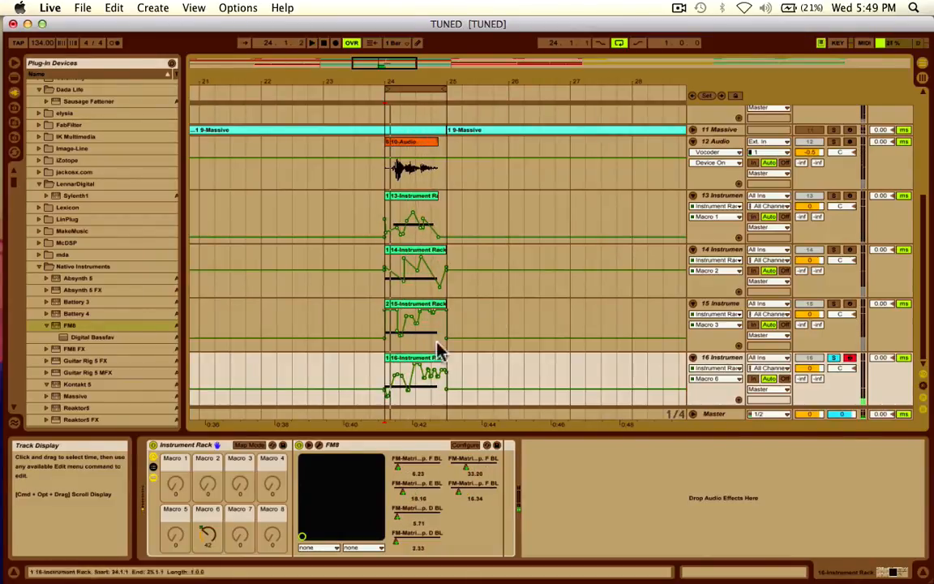
click(415, 365)
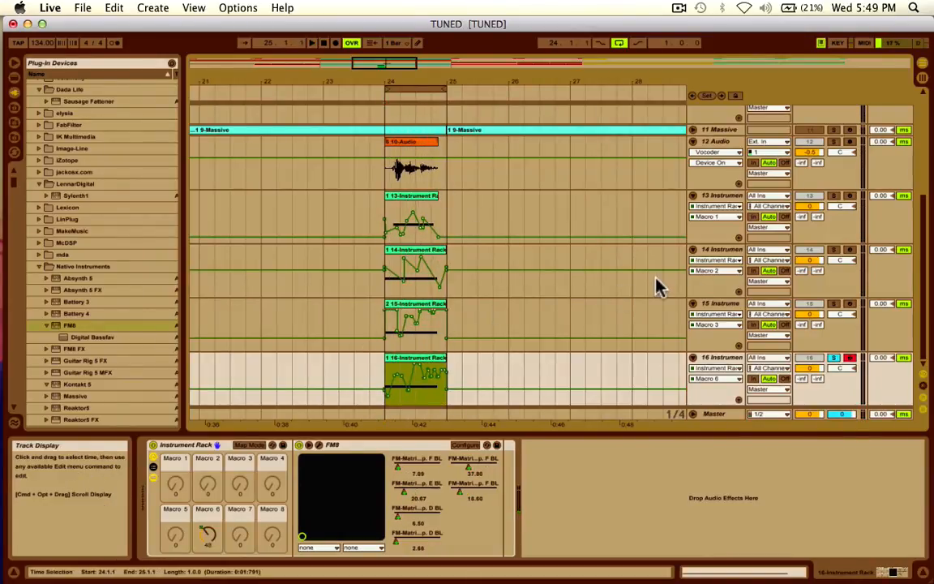
Set the external carrier source of the Vocoder on track 12 to 16-Instrument Rack
click(713, 143)
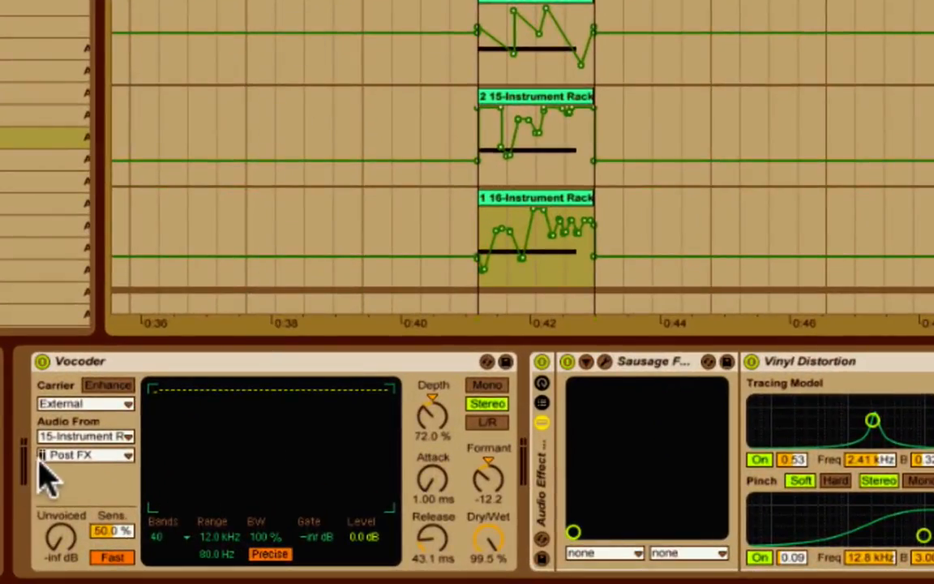
click(81, 435)
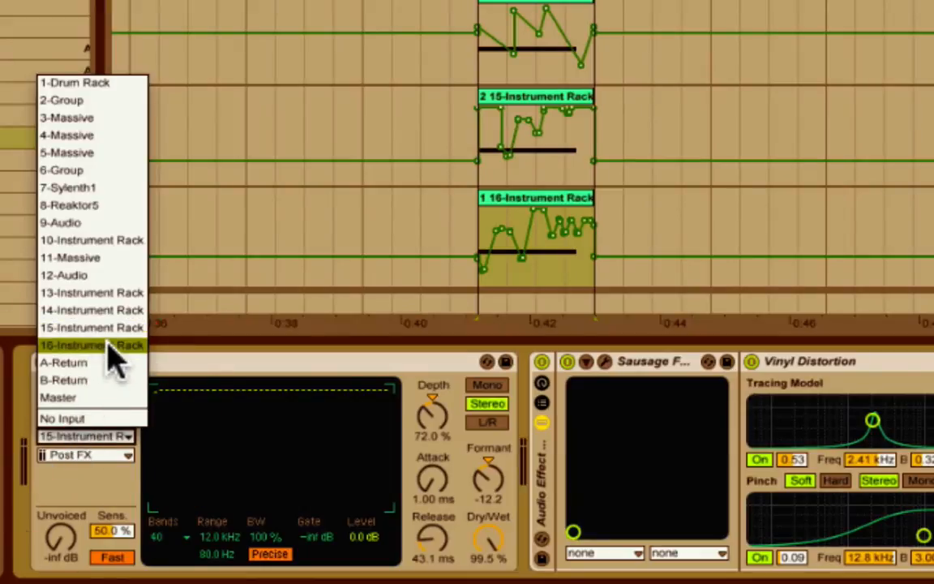
click(110, 346)
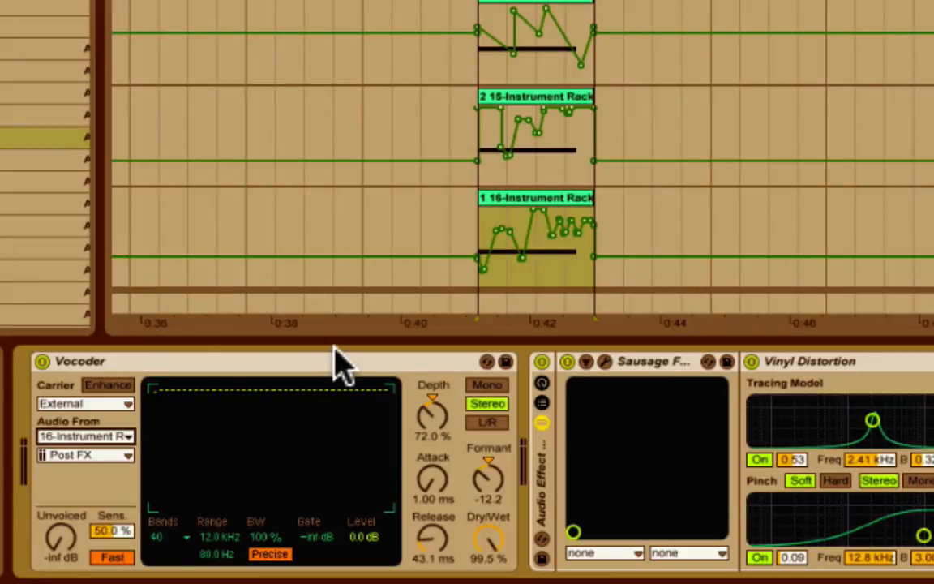
Play the loop and raise the Vocoder's envelope depth while listening to the new carrier
key(space)
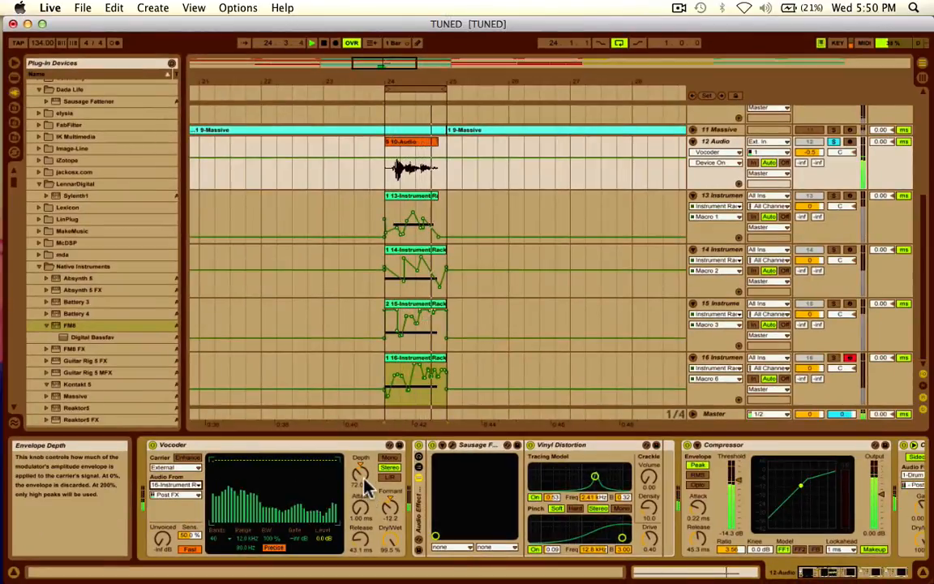
mouse_move(360, 473)
mouse_down()
mouse_move(360, 453)
mouse_move(360, 471)
mouse_up()
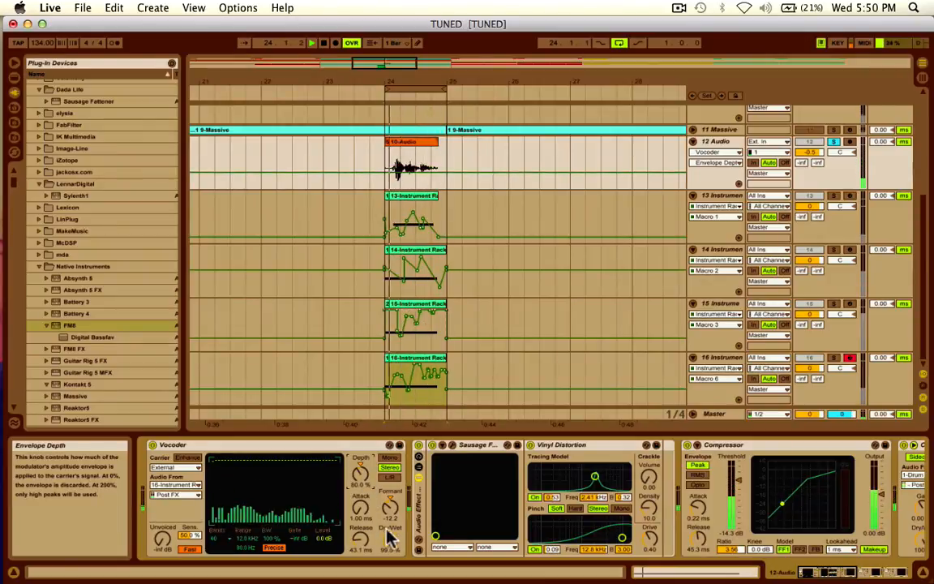
Raise the Vocoder's dry/wet mix to 100%, stop playback and set its external carrier source to 13-Instrument Rack
mouse_move(390, 537)
mouse_down()
mouse_move(390, 554)
mouse_move(390, 537)
mouse_up()
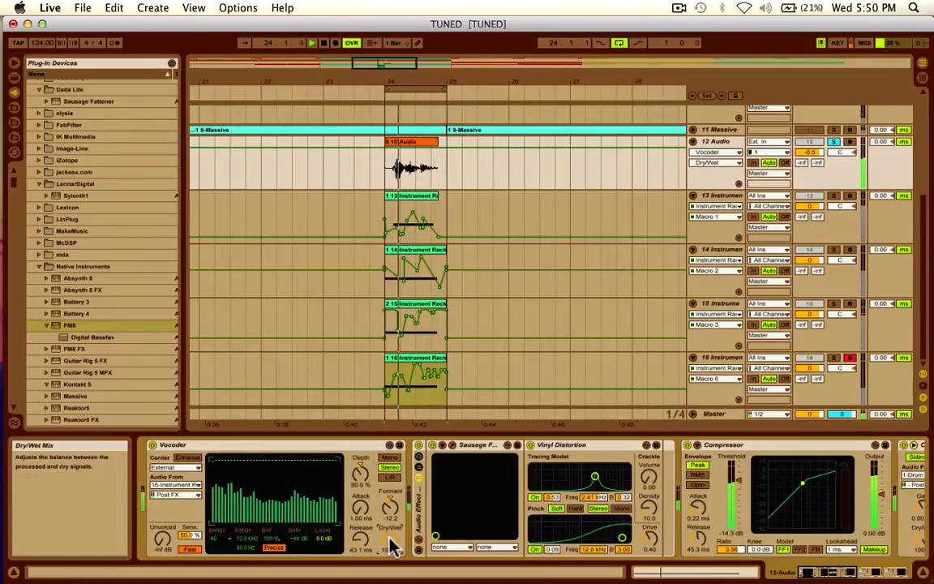
key(space)
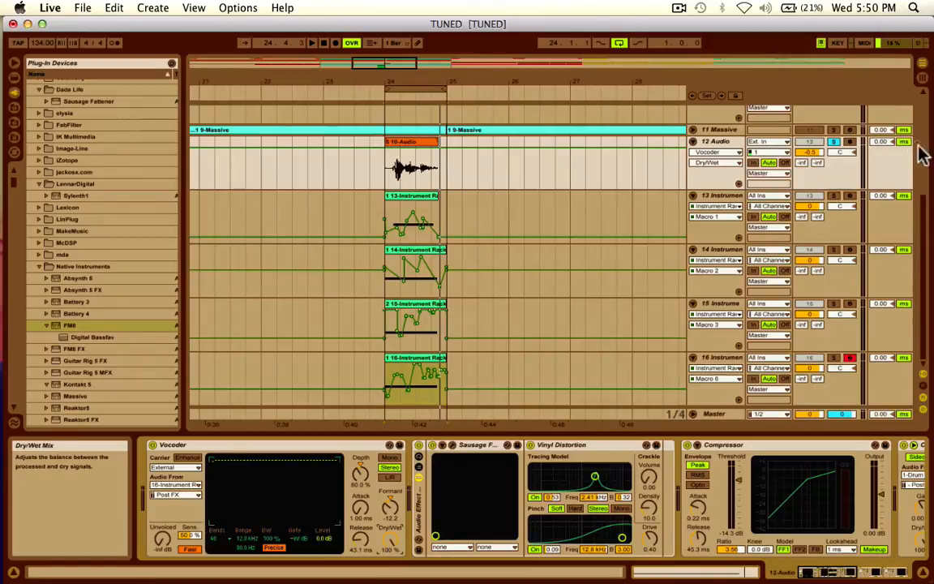
click(171, 486)
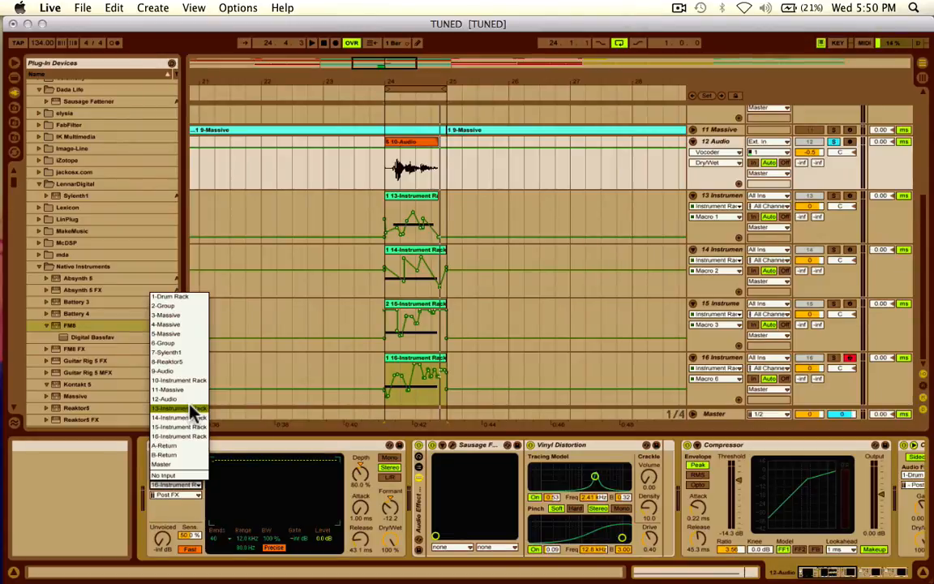
click(192, 407)
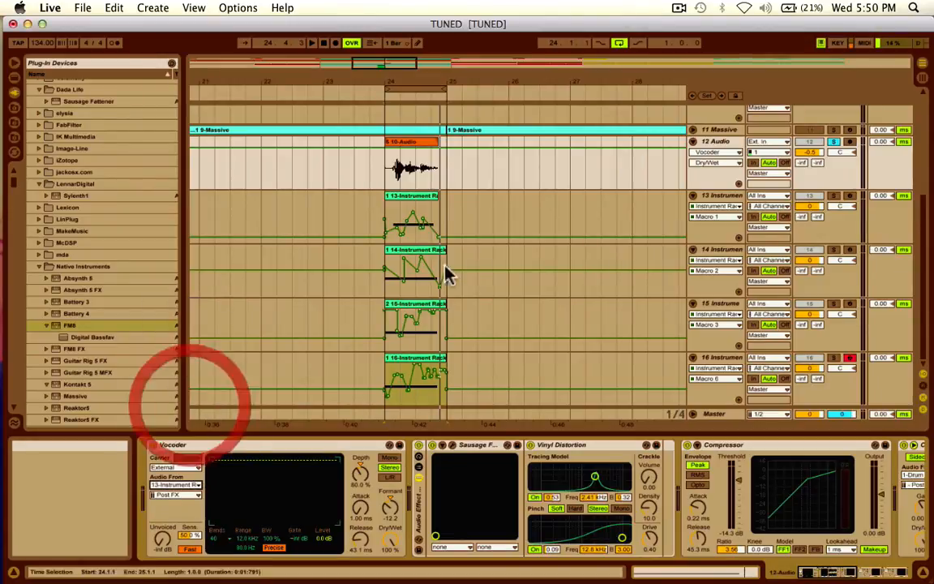
Unsolo track 12 and deactivate instrument rack tracks 13 to 16, placing the insert mark at 24.1.1 on track 12
click(833, 142)
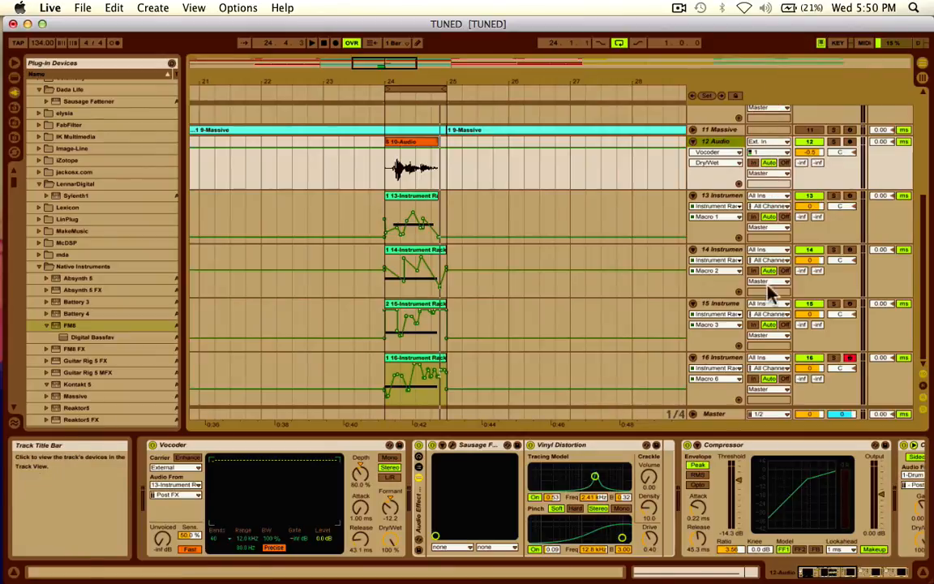
click(810, 250)
click(809, 196)
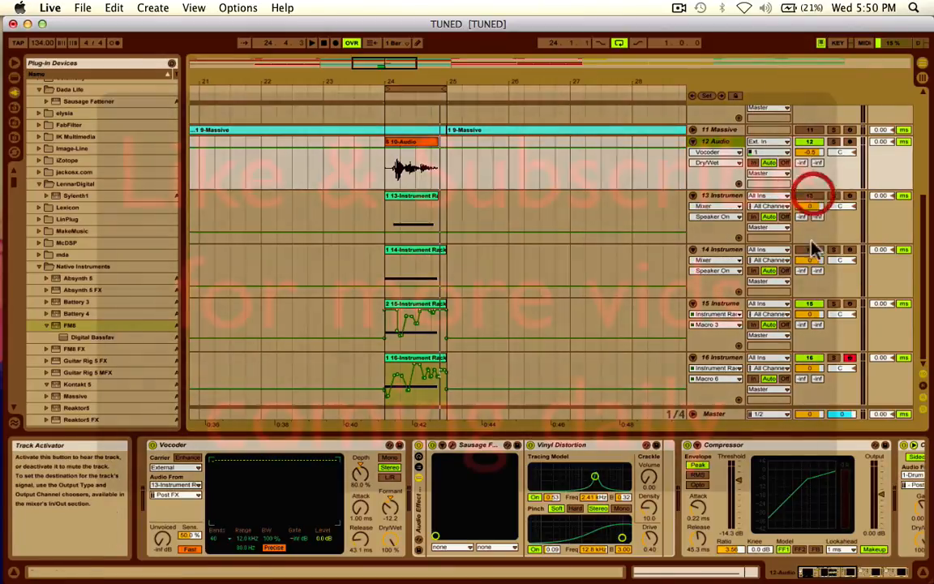
click(809, 303)
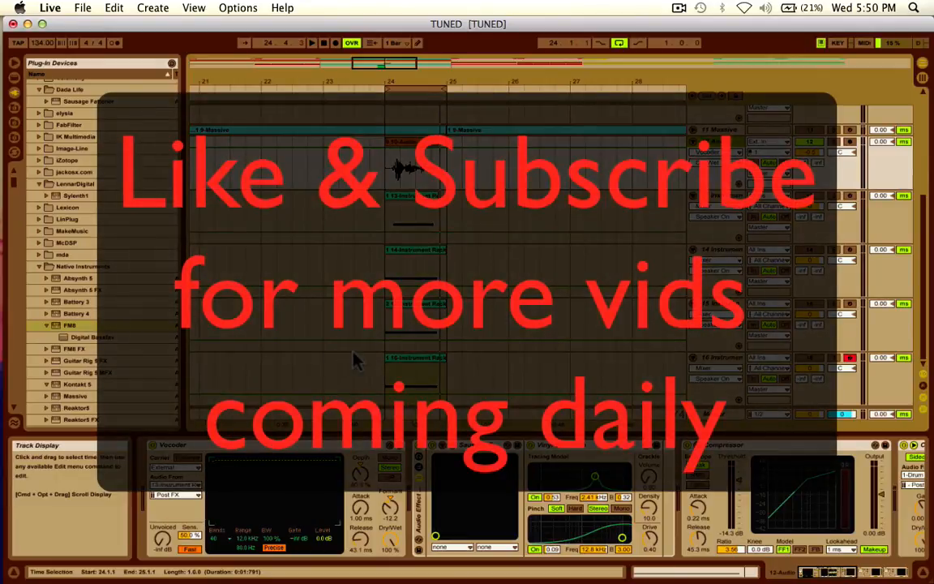
click(389, 170)
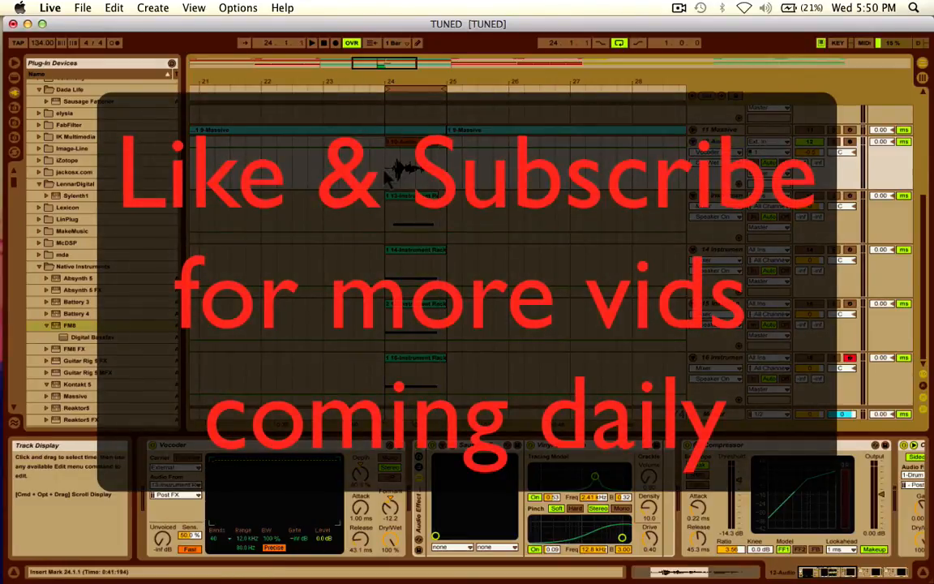